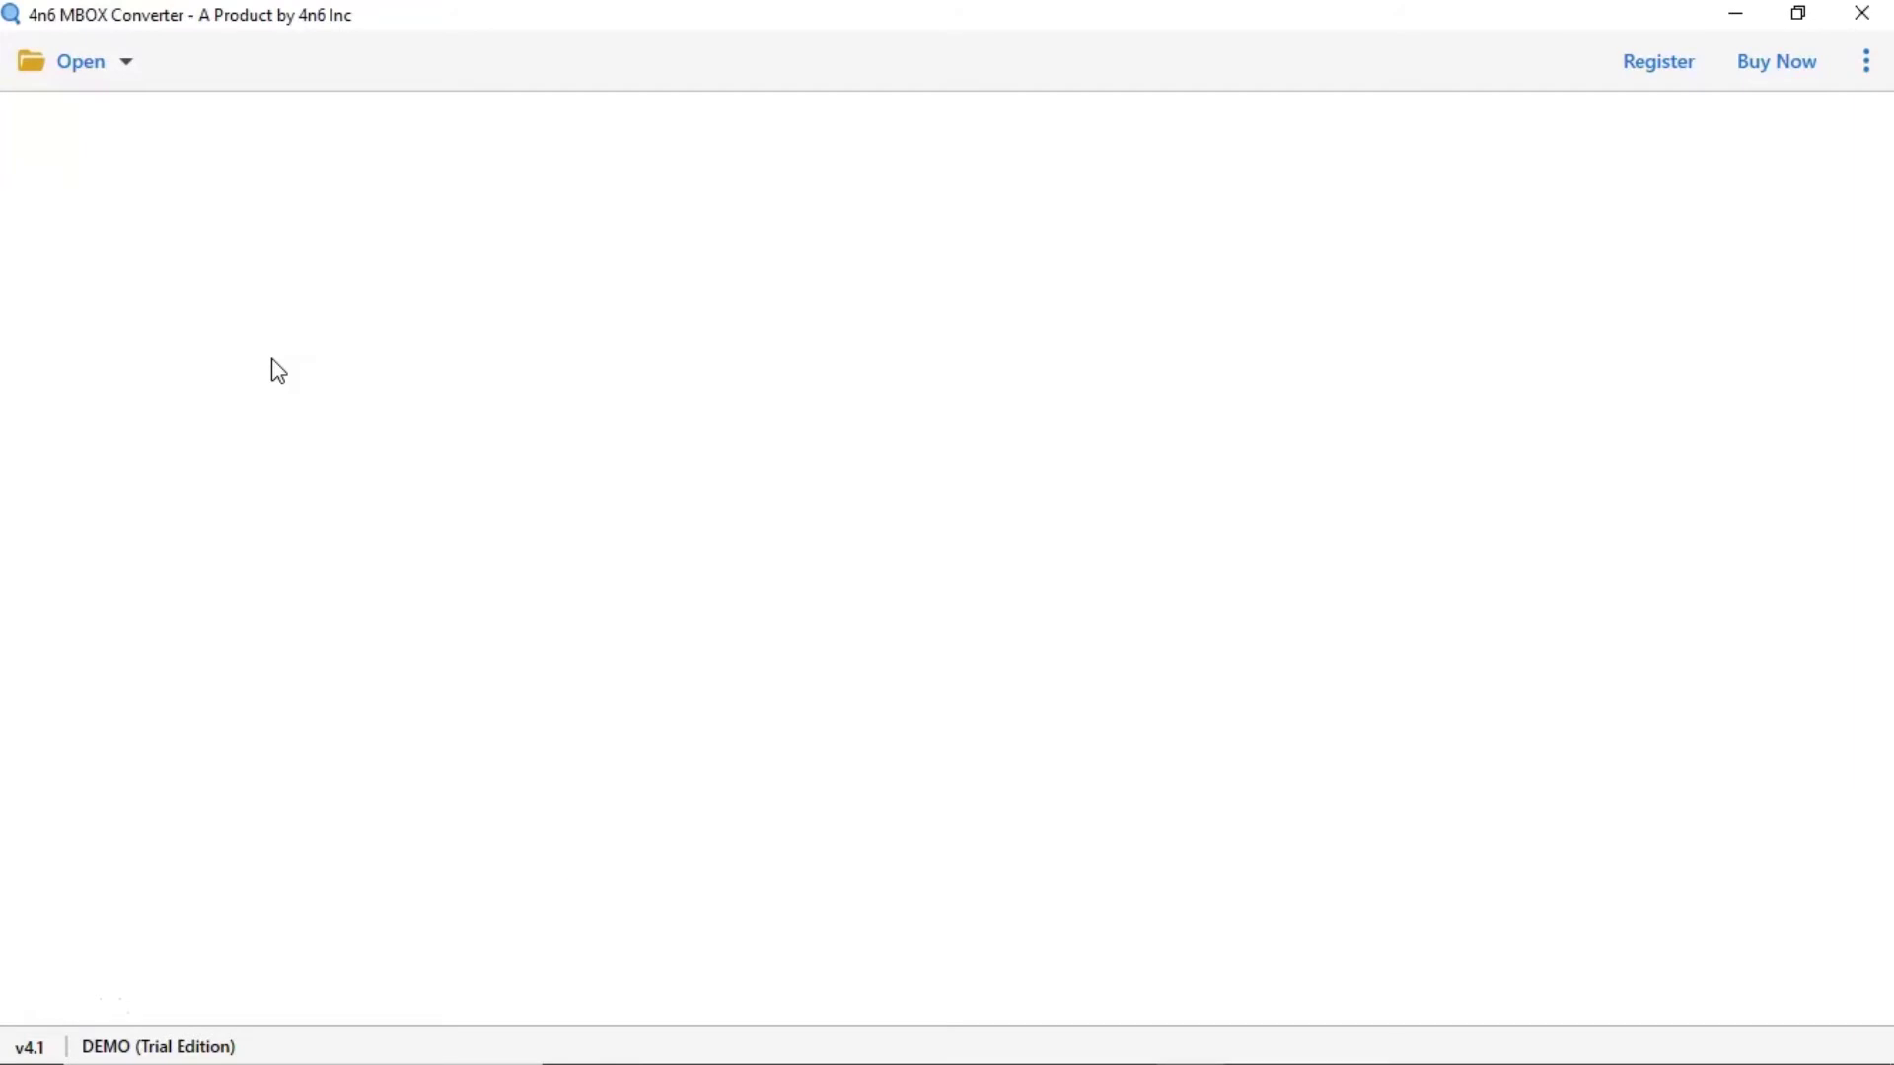
Open the Eudora Files import options under Email Data Files
{"action": "left_click", "coordinate": [127, 65]}
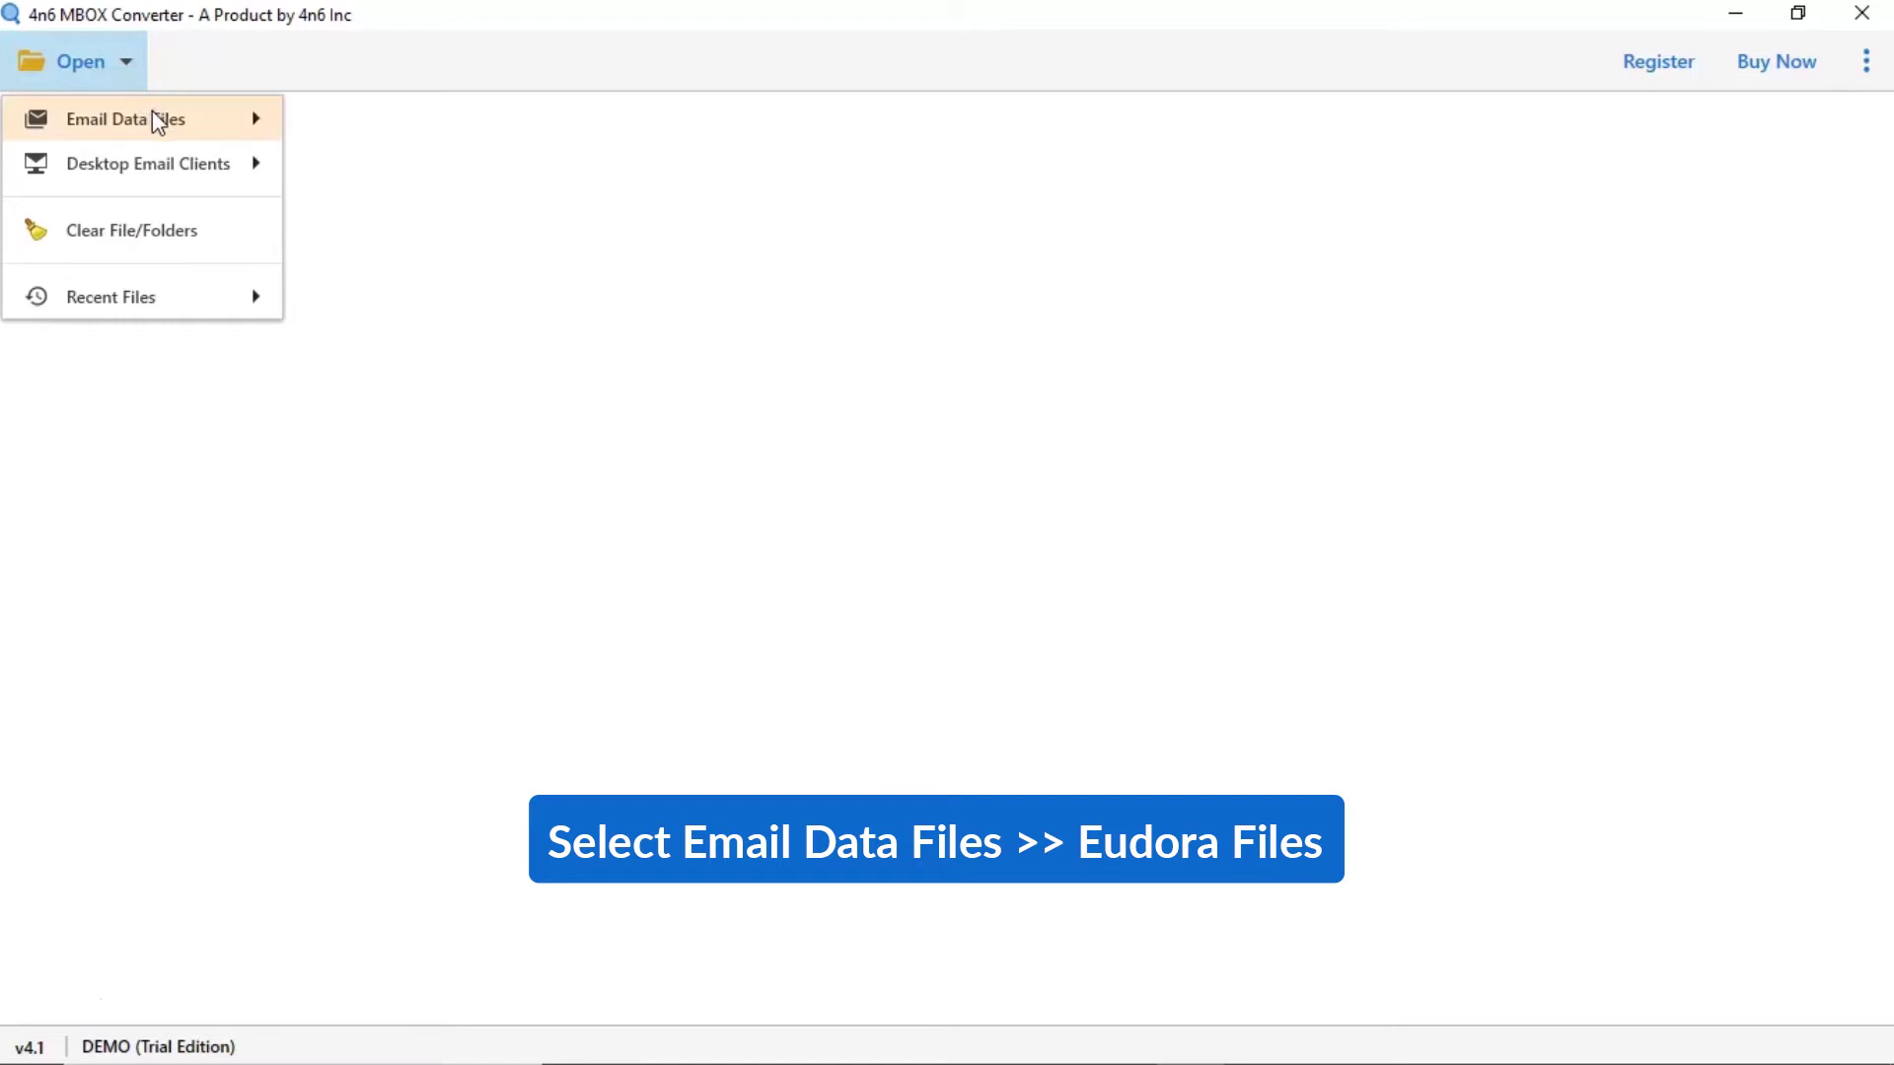
{"action": "mouse_move", "coordinate": [161, 120]}
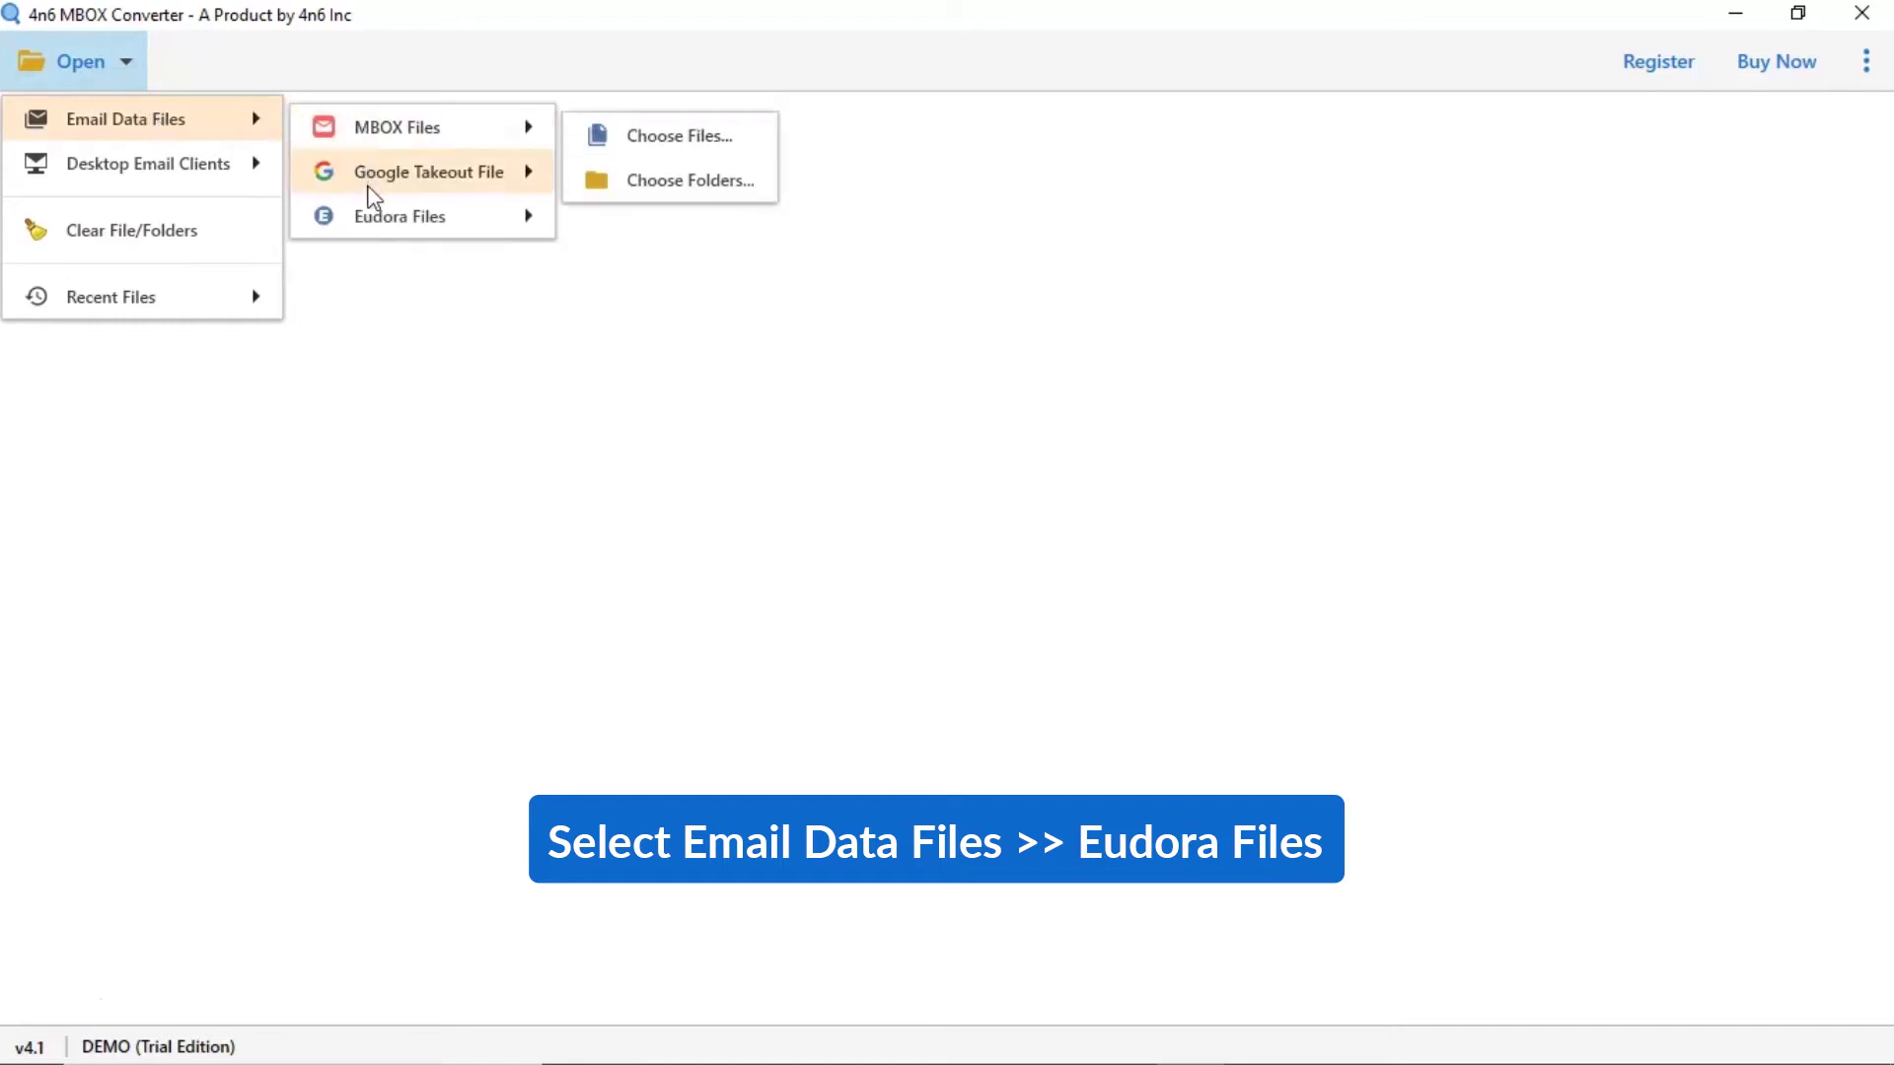
{"action": "mouse_move", "coordinate": [376, 226]}
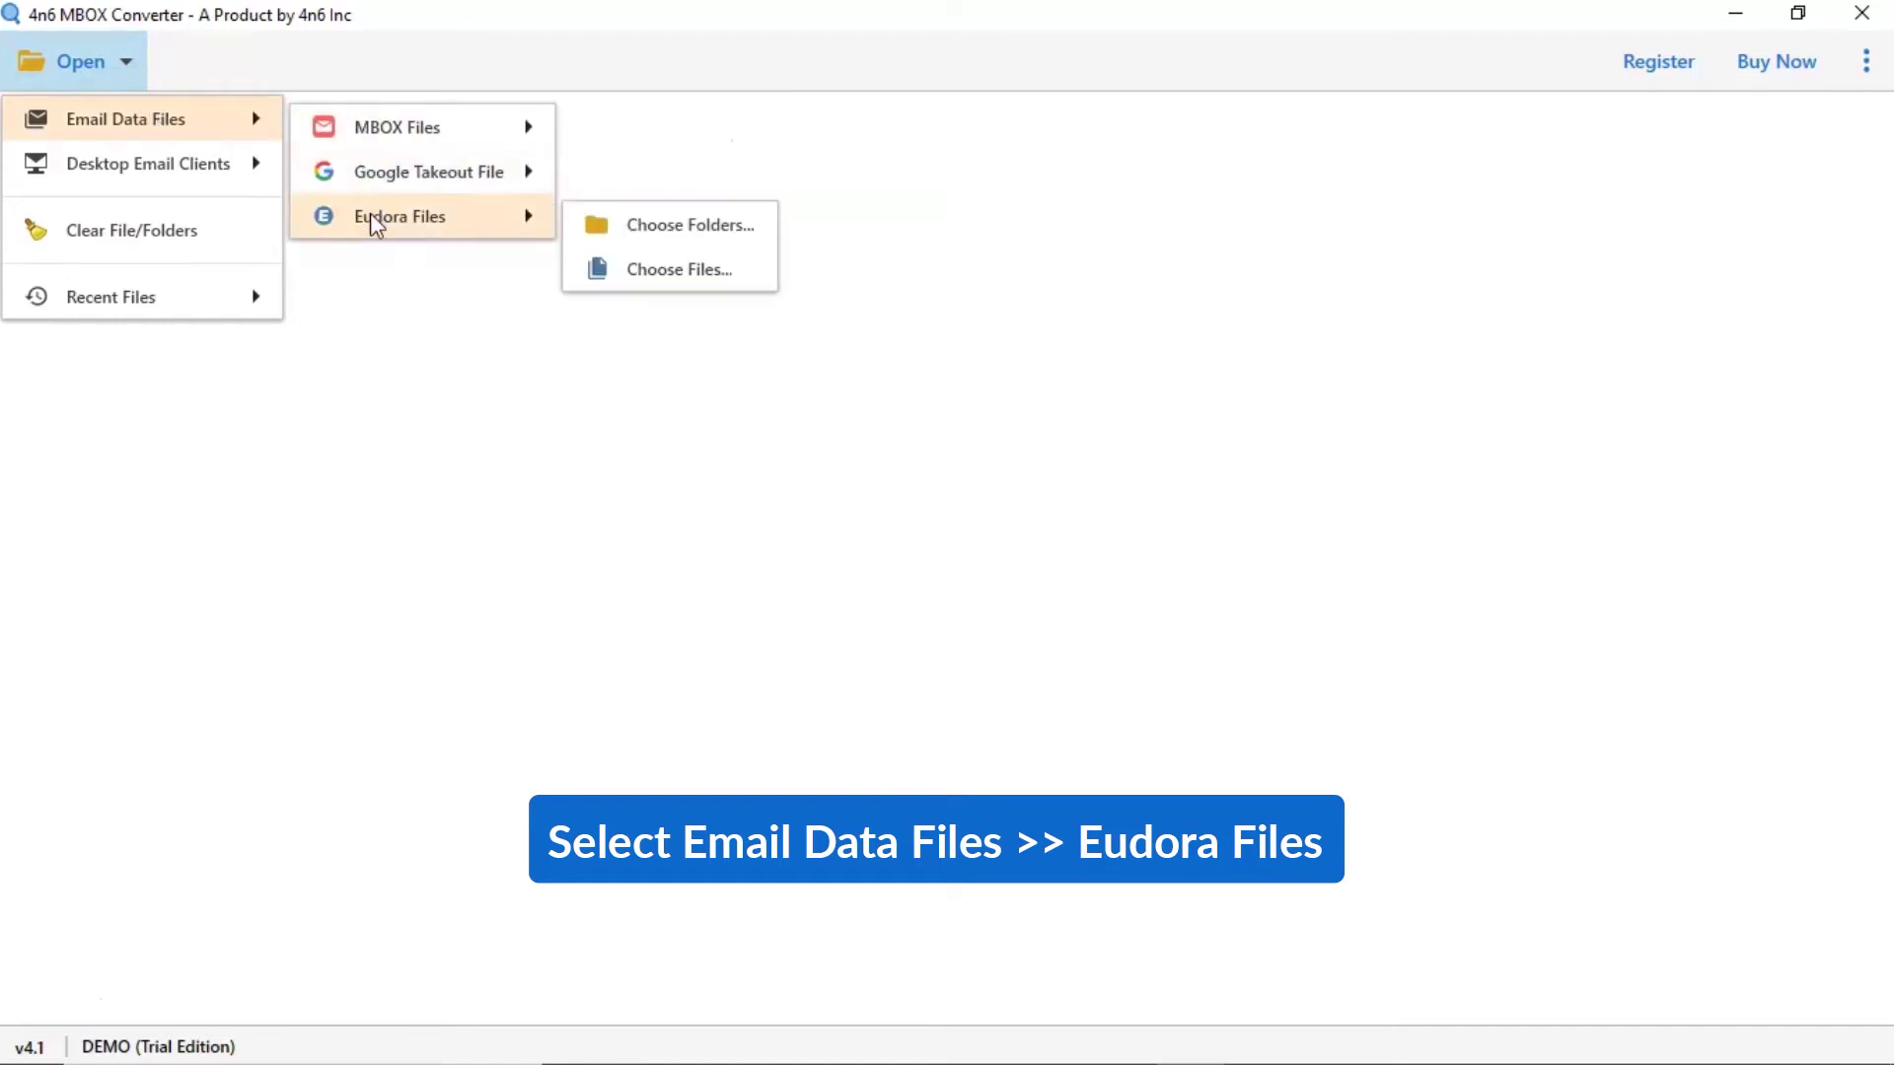
Load the whole Eudora folder, listing 201301, Arc2000, CS CDD, CS CDPD and Contacts
{"action": "left_click", "coordinate": [654, 233]}
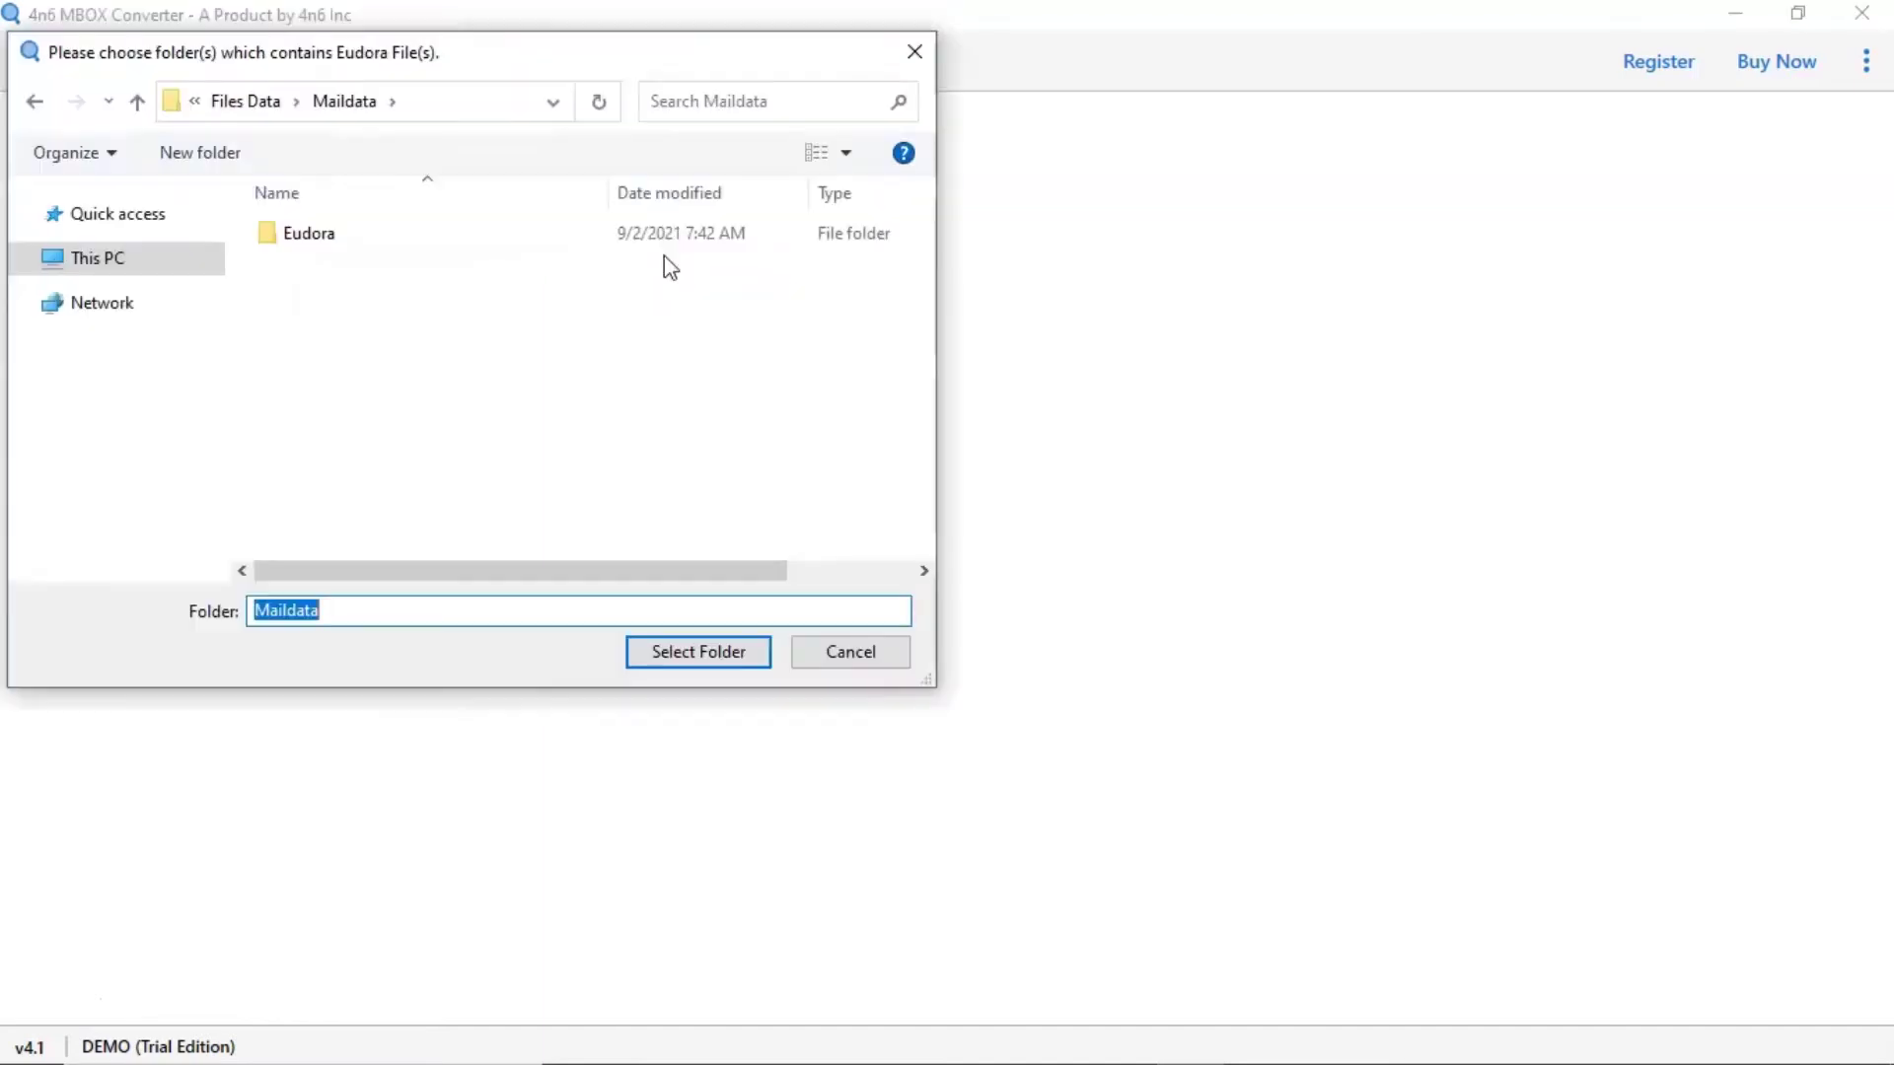
{"action": "left_click", "coordinate": [314, 237]}
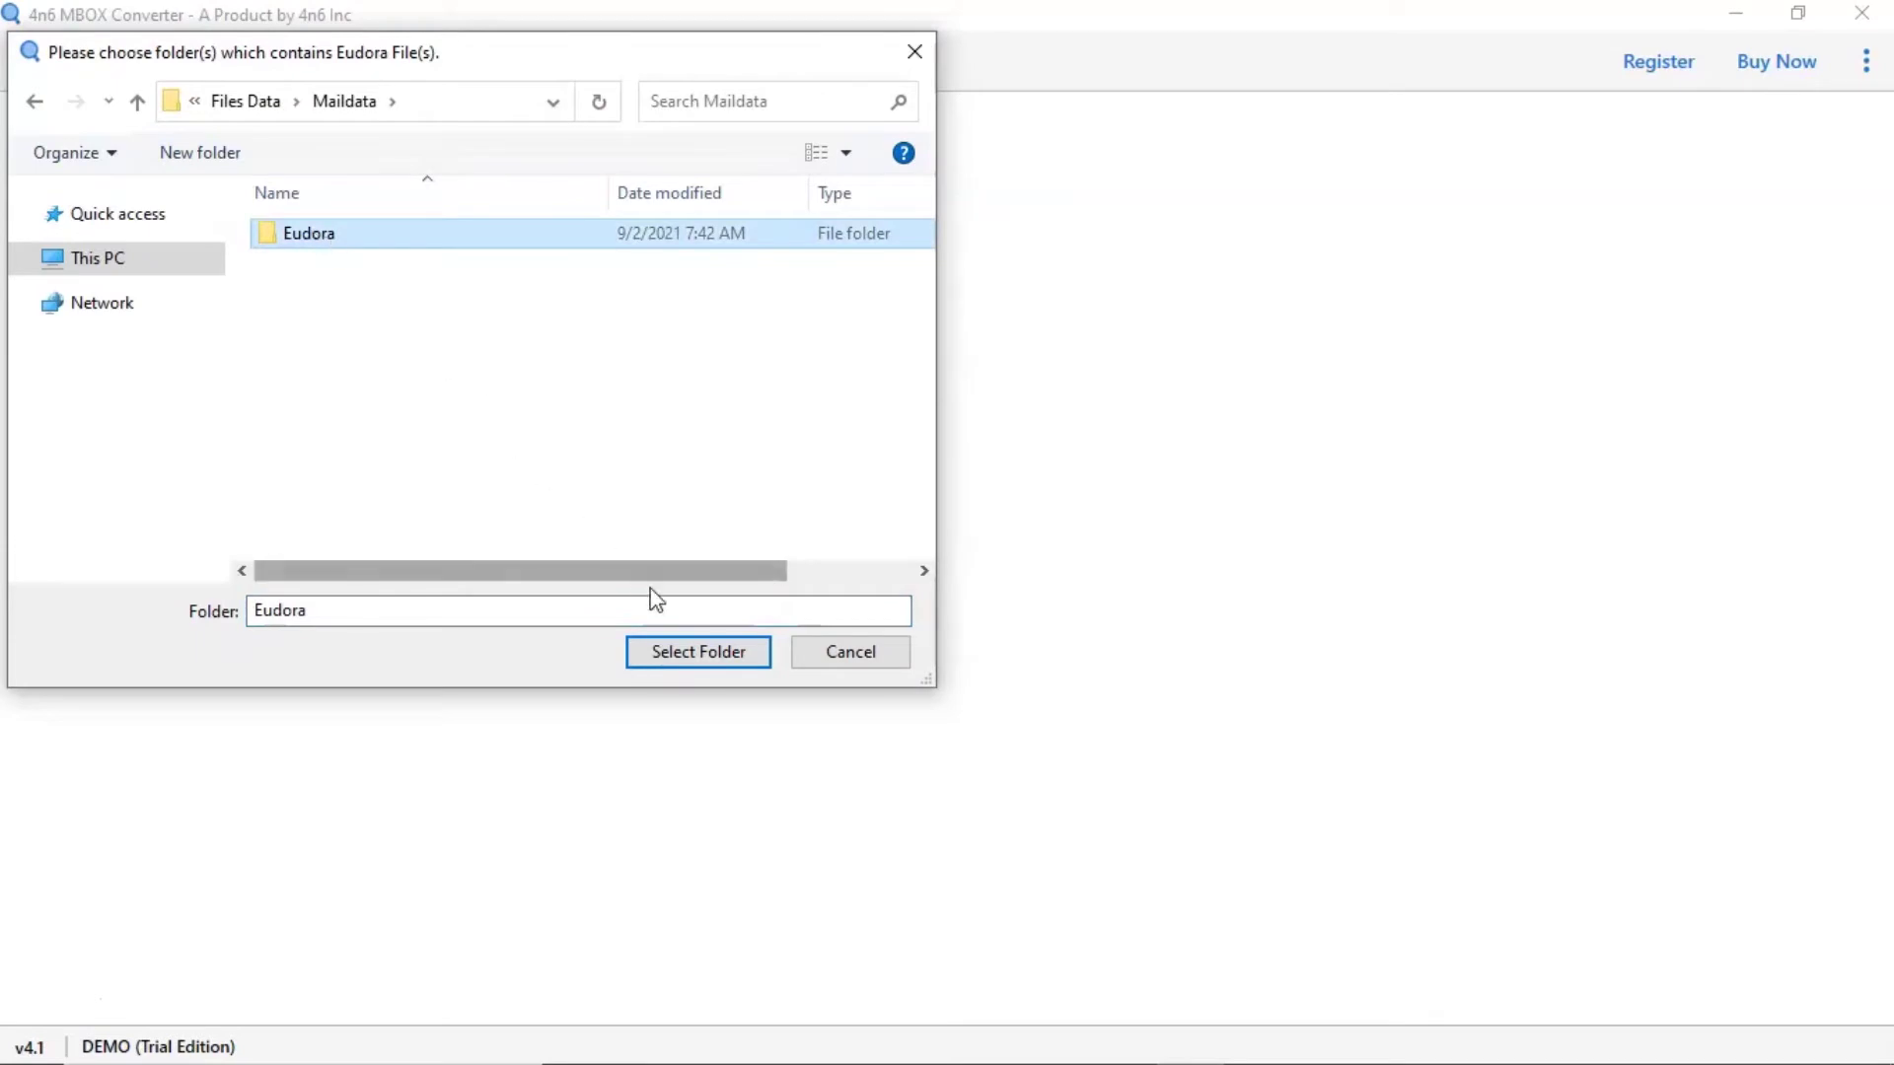
{"action": "left_click", "coordinate": [693, 653]}
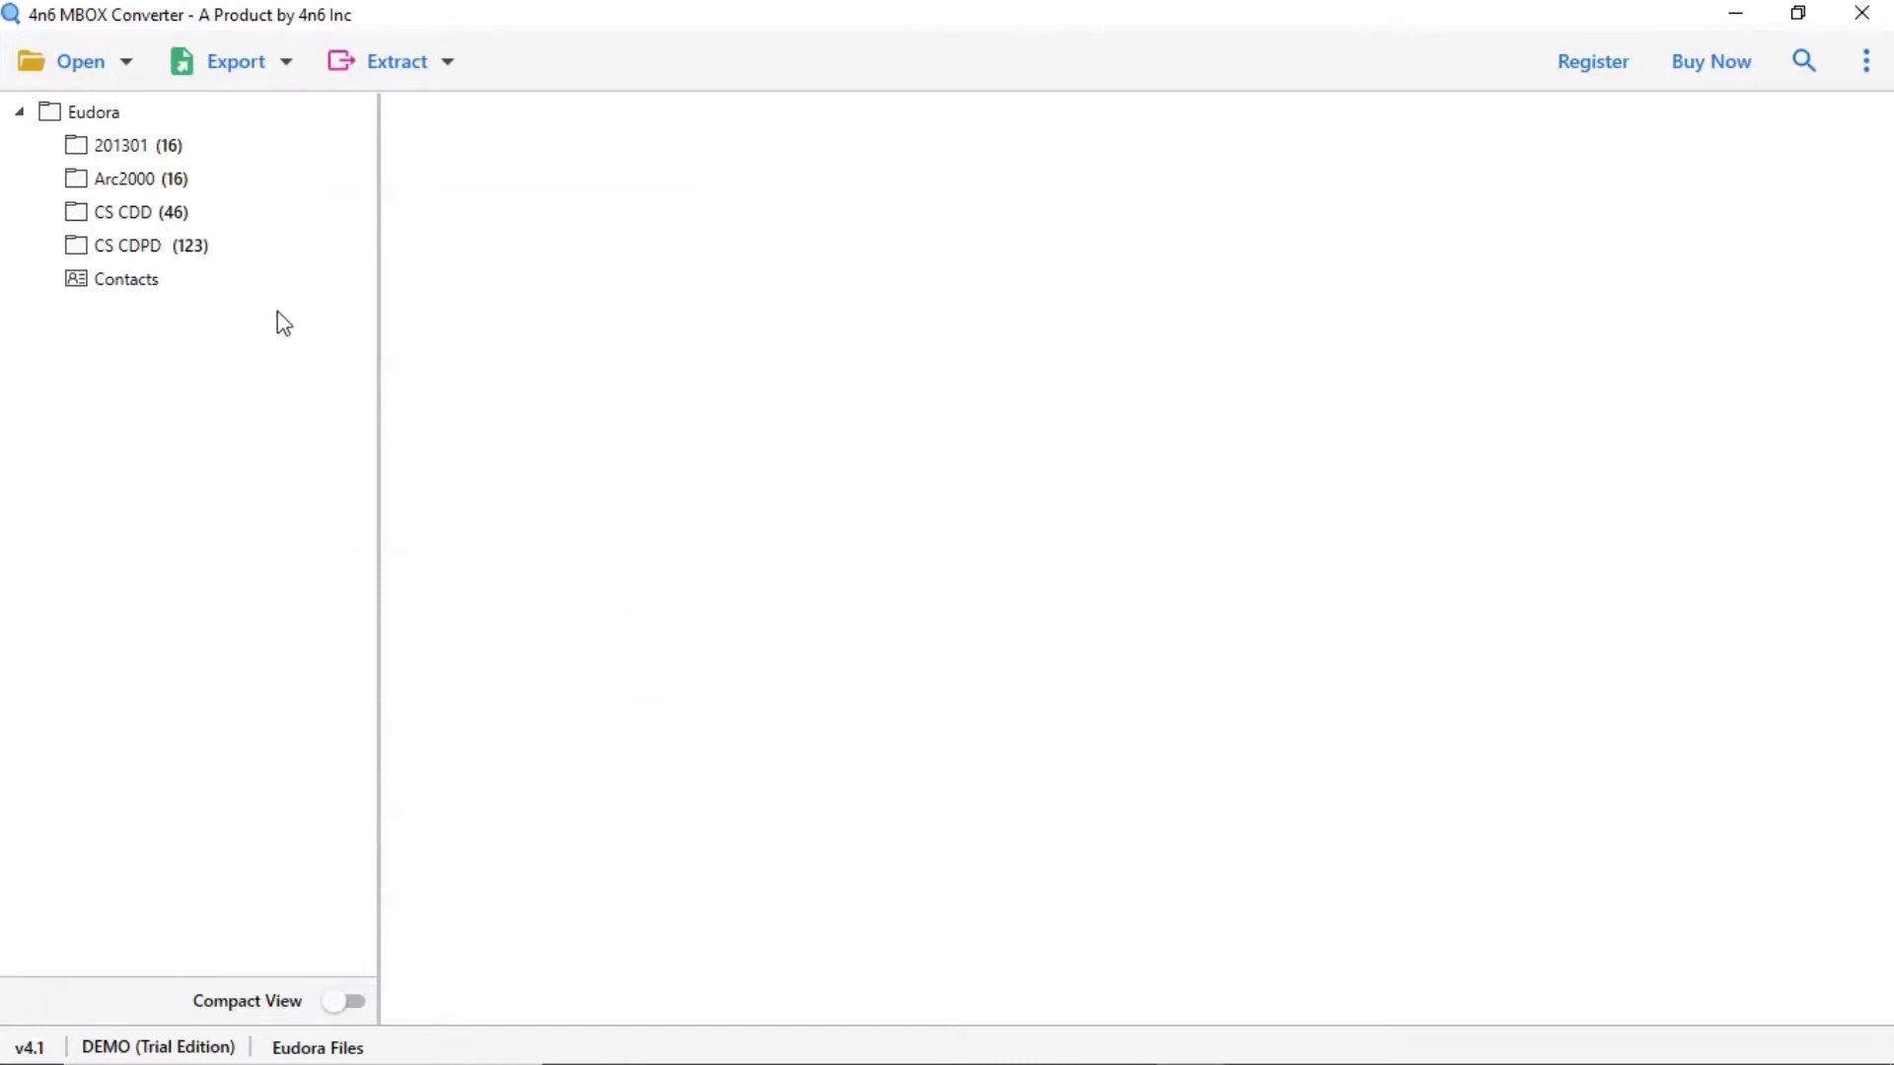
Preview the 'Exquisite journeys begin' email and its jpg attachments in the 201301 mailbox
{"action": "left_click", "coordinate": [109, 153]}
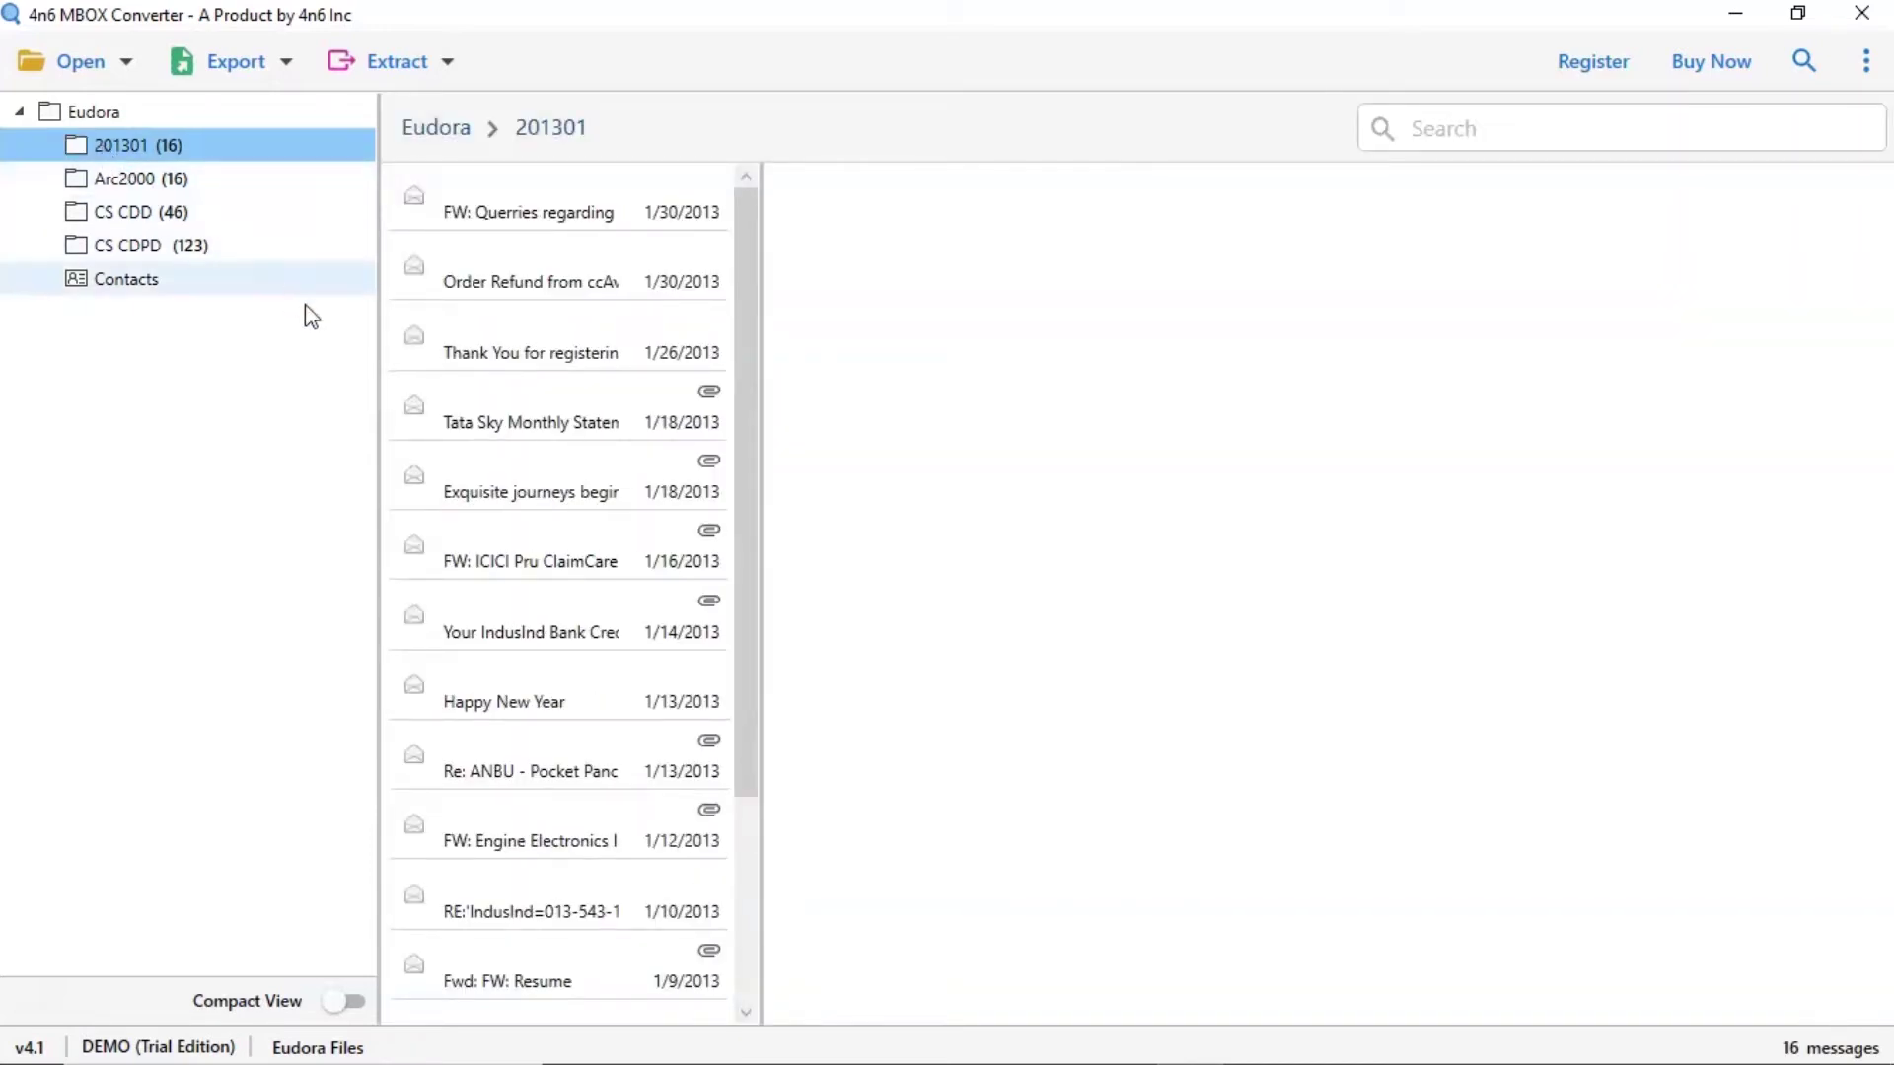
{"action": "left_click", "coordinate": [488, 498]}
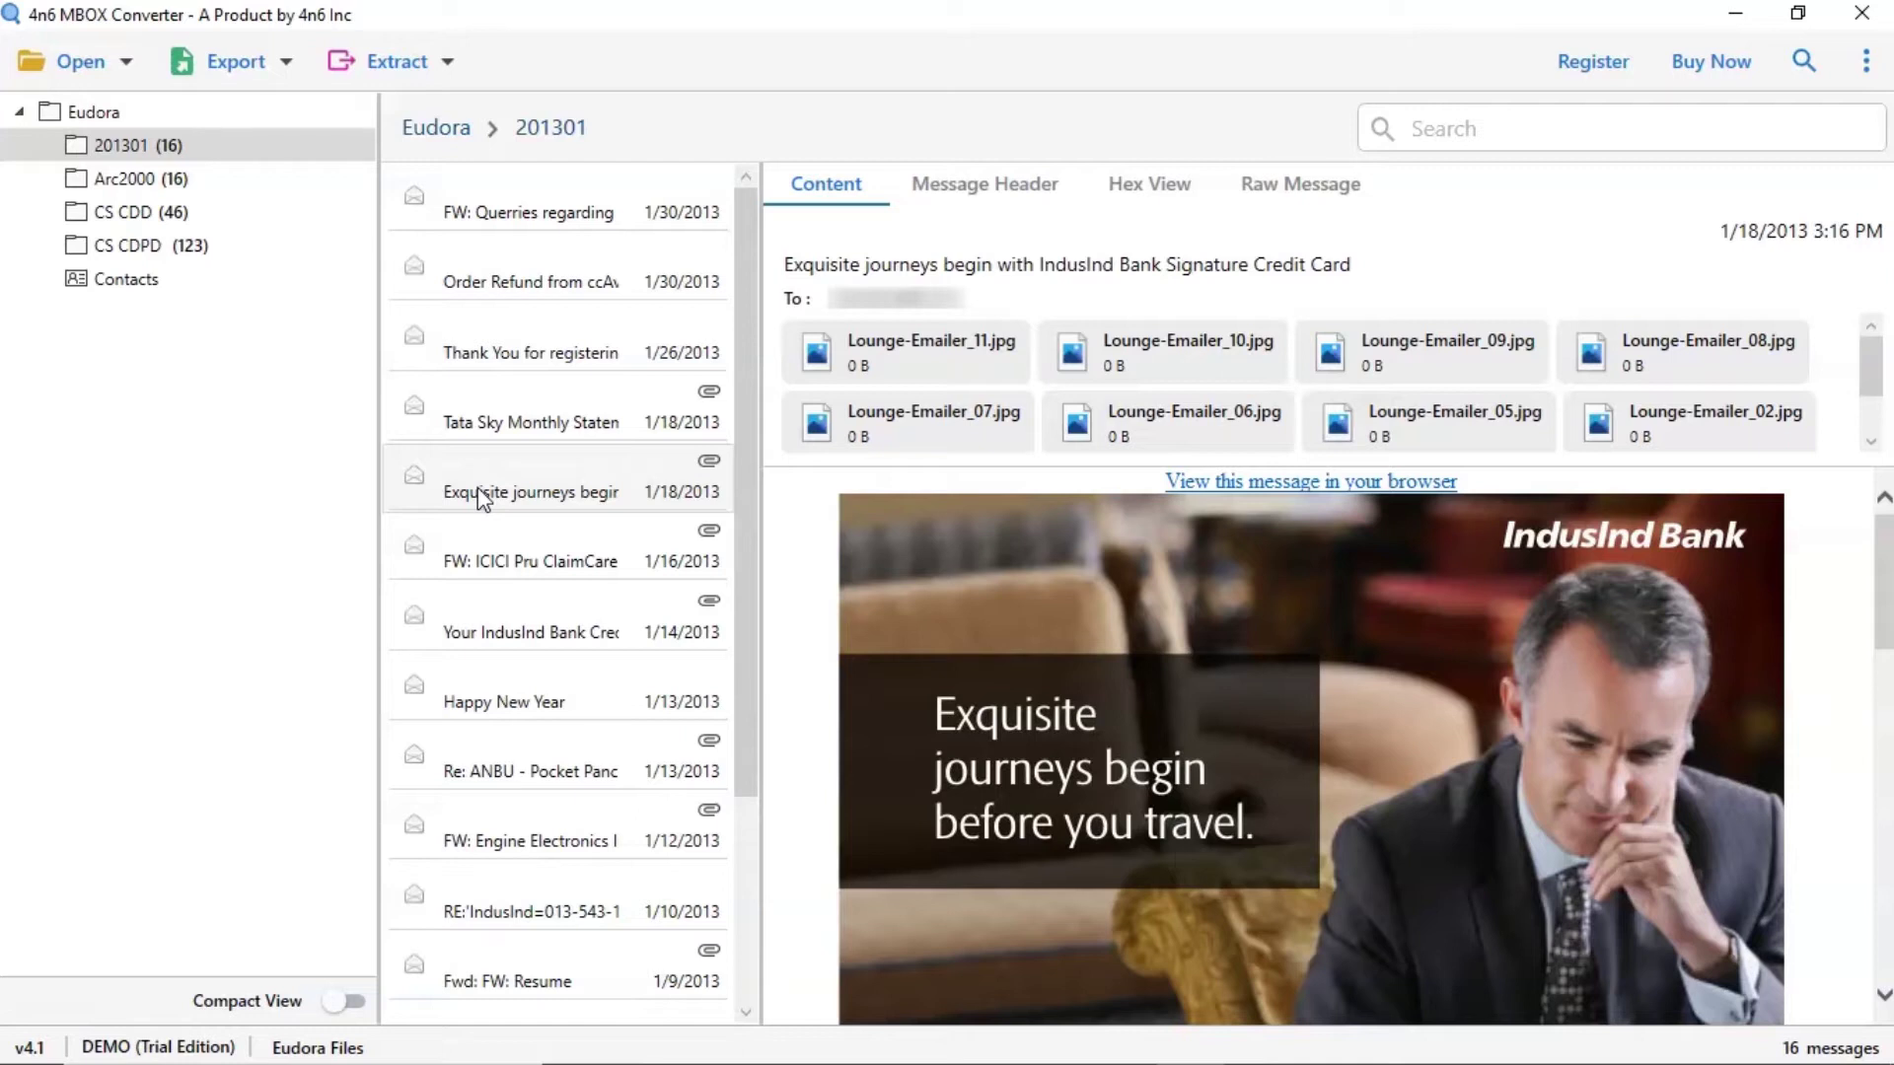
{"action": "right_click", "coordinate": [880, 353]}
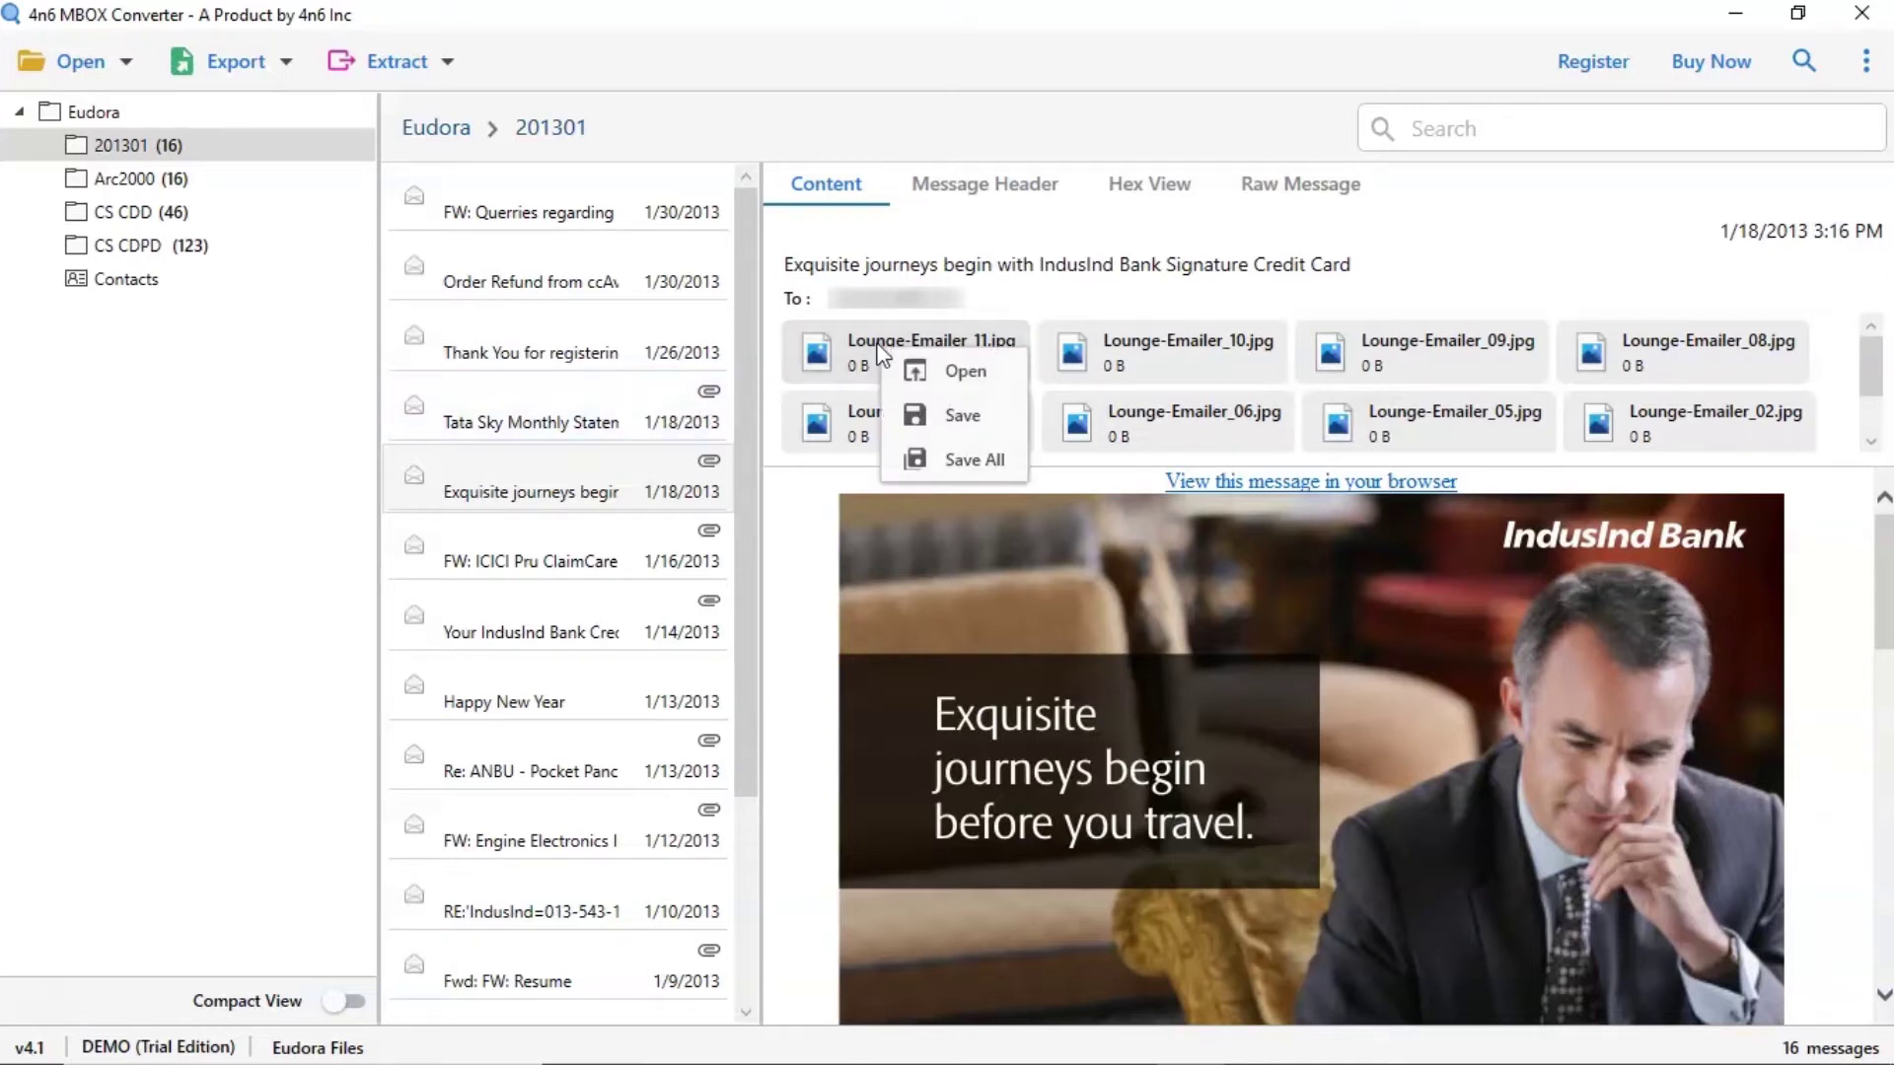
{"action": "left_click", "coordinate": [921, 458]}
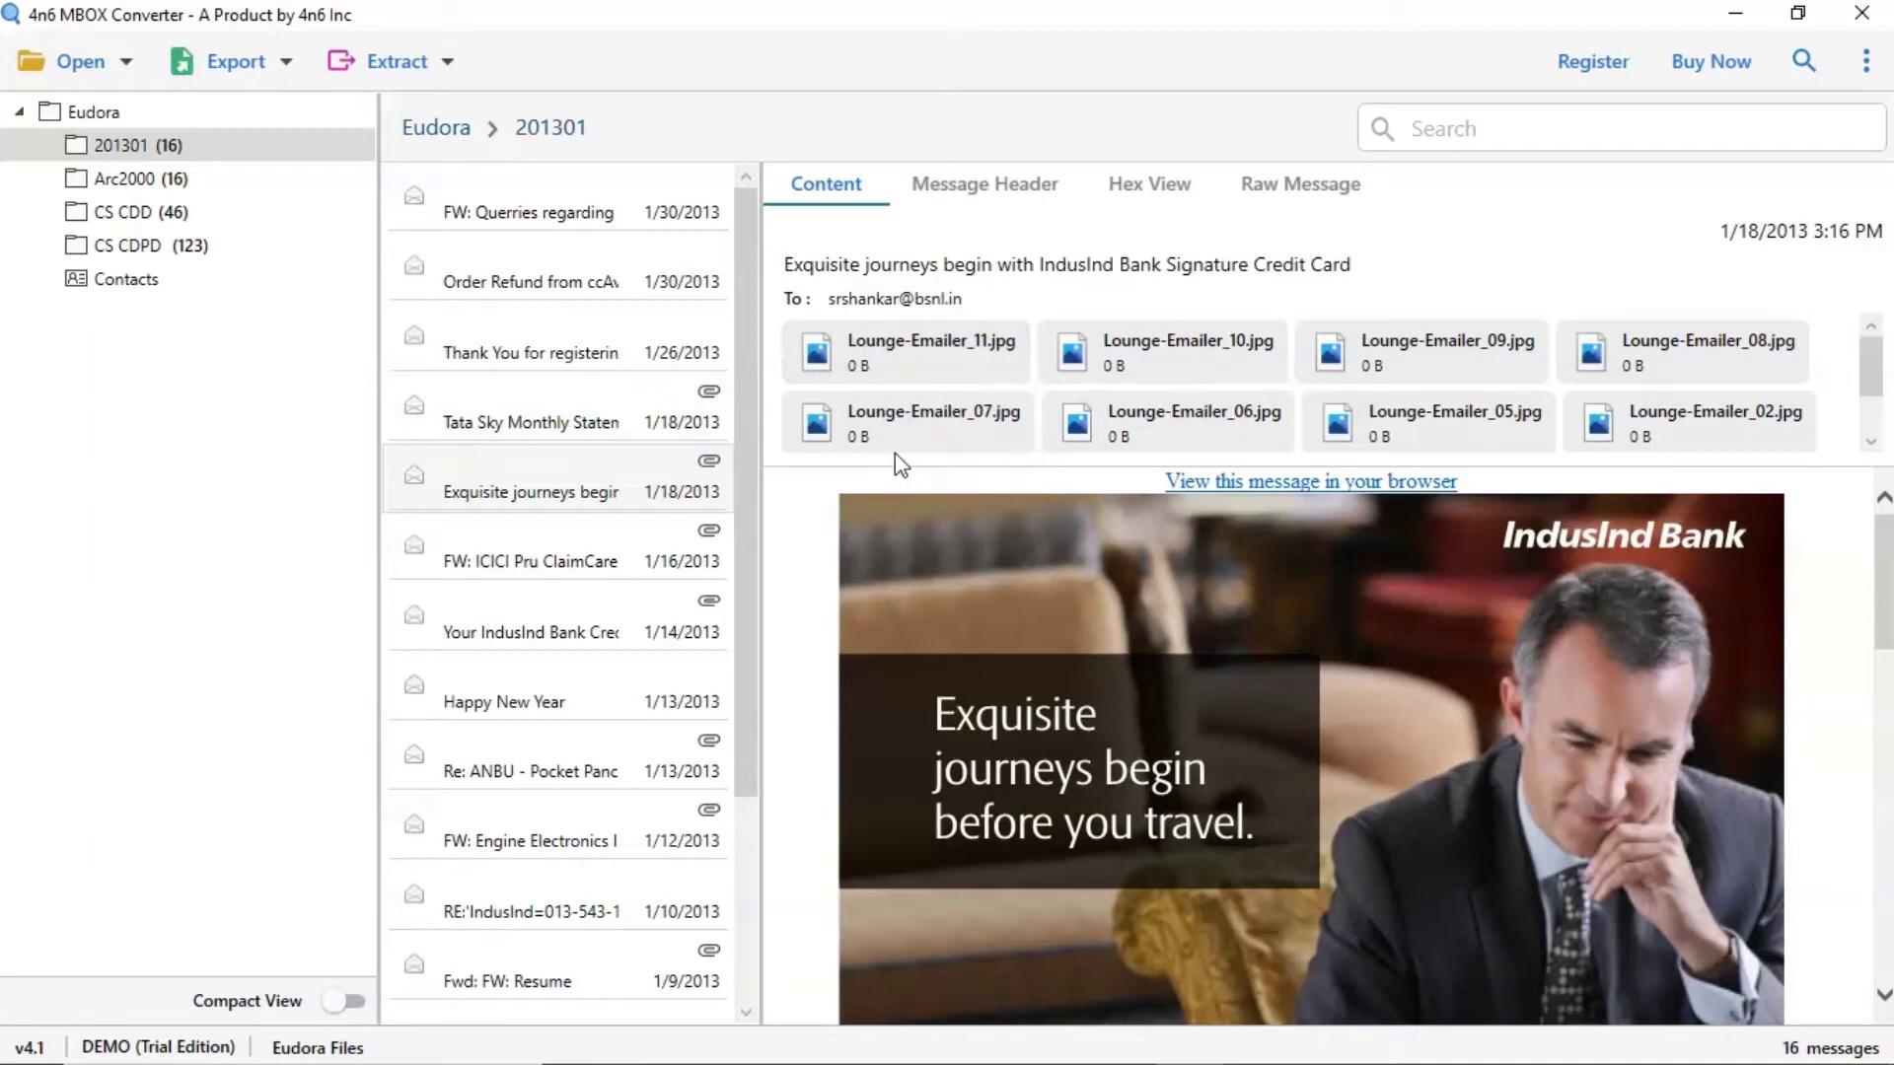
Show the export formats, including EML, MBOX, PST, PDF and Thunderbird
{"action": "left_click", "coordinate": [286, 63]}
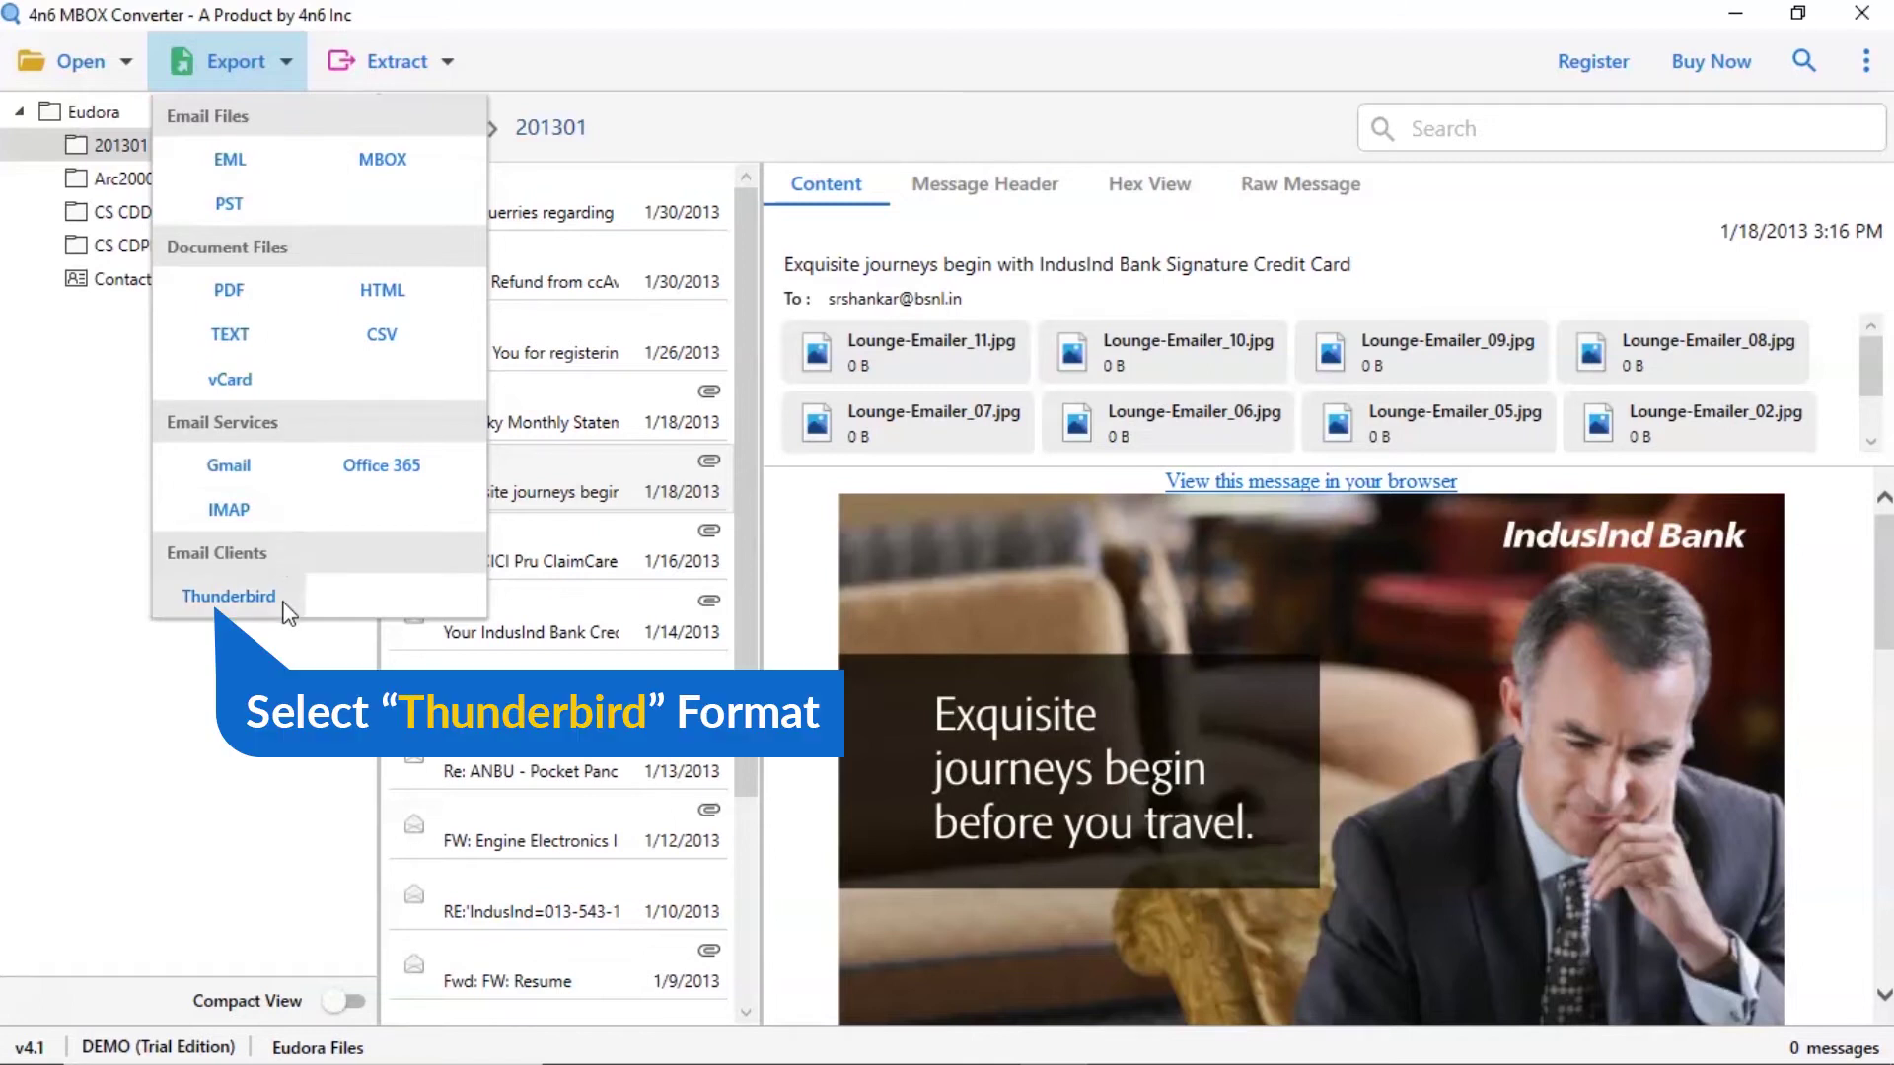
{"action": "left_click", "coordinate": [229, 596]}
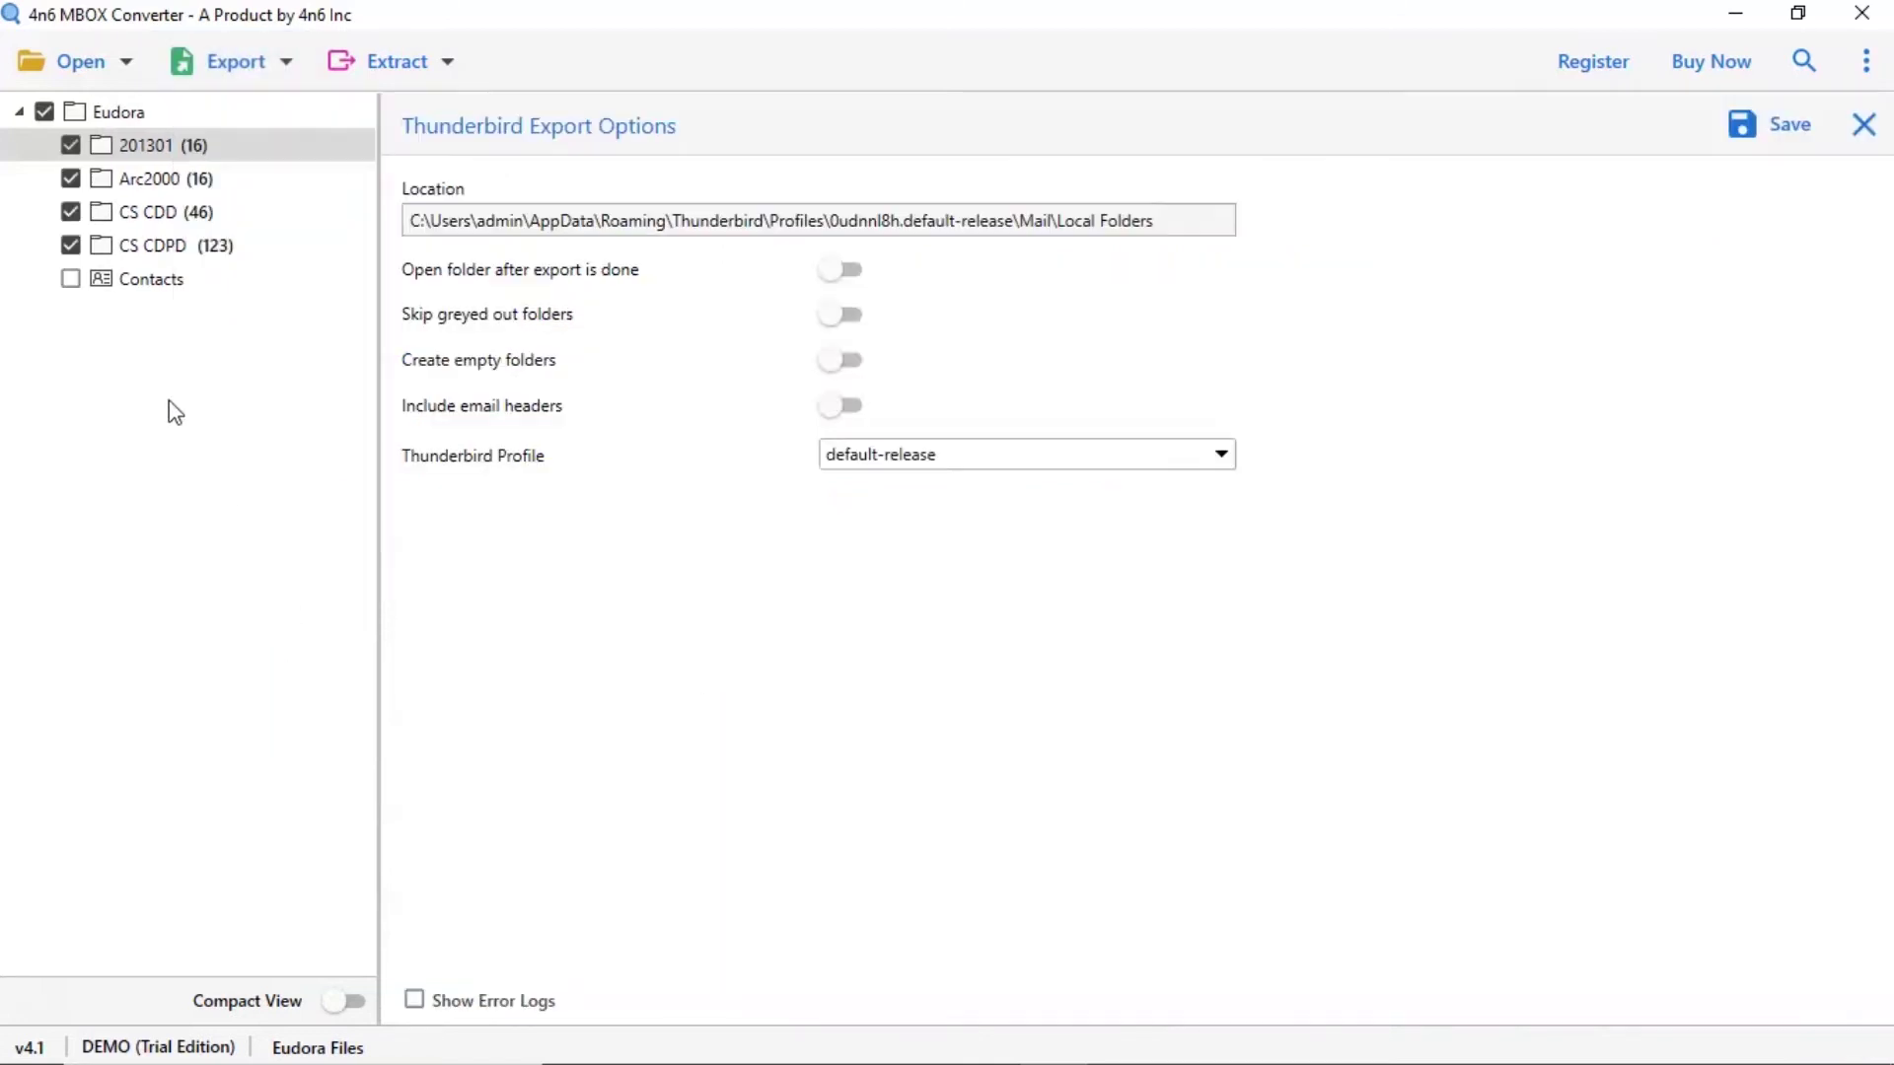
{"action": "left_click", "coordinate": [70, 146]}
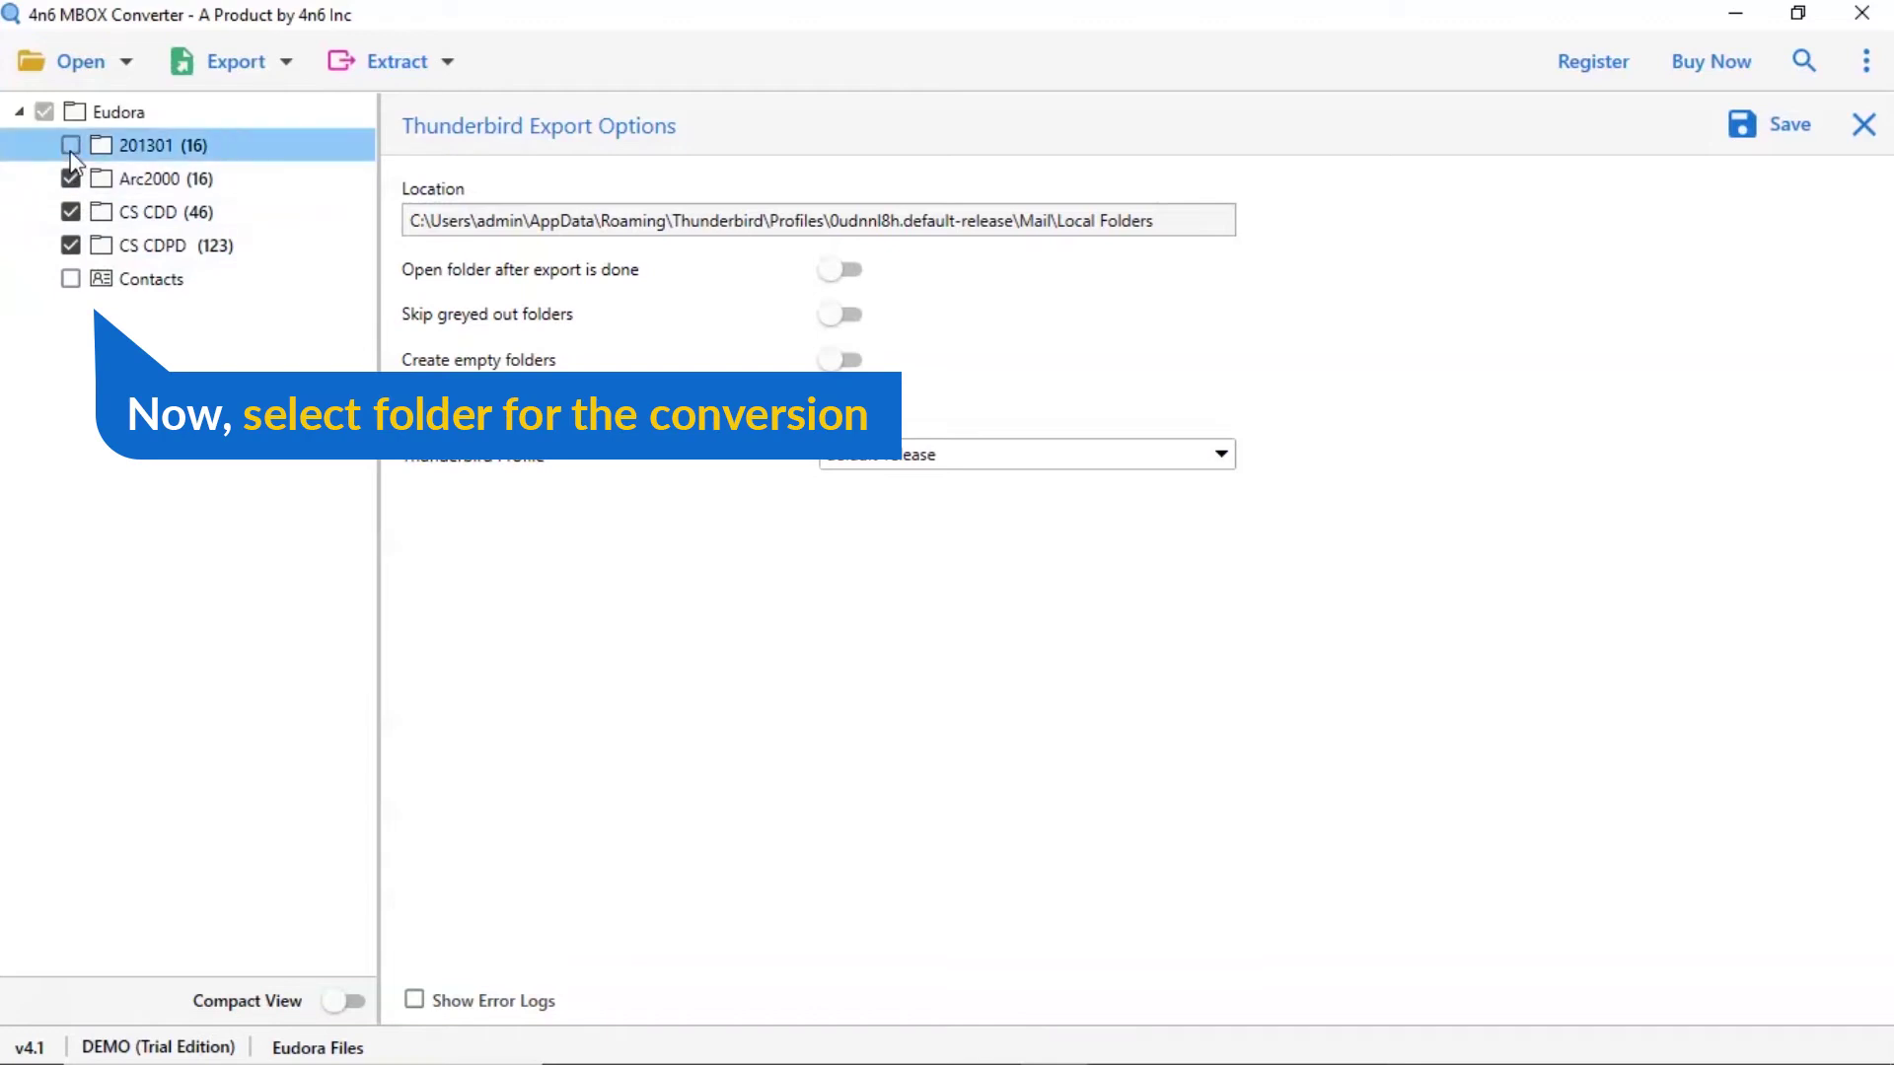
{"action": "left_click", "coordinate": [70, 178]}
{"action": "left_click", "coordinate": [72, 211]}
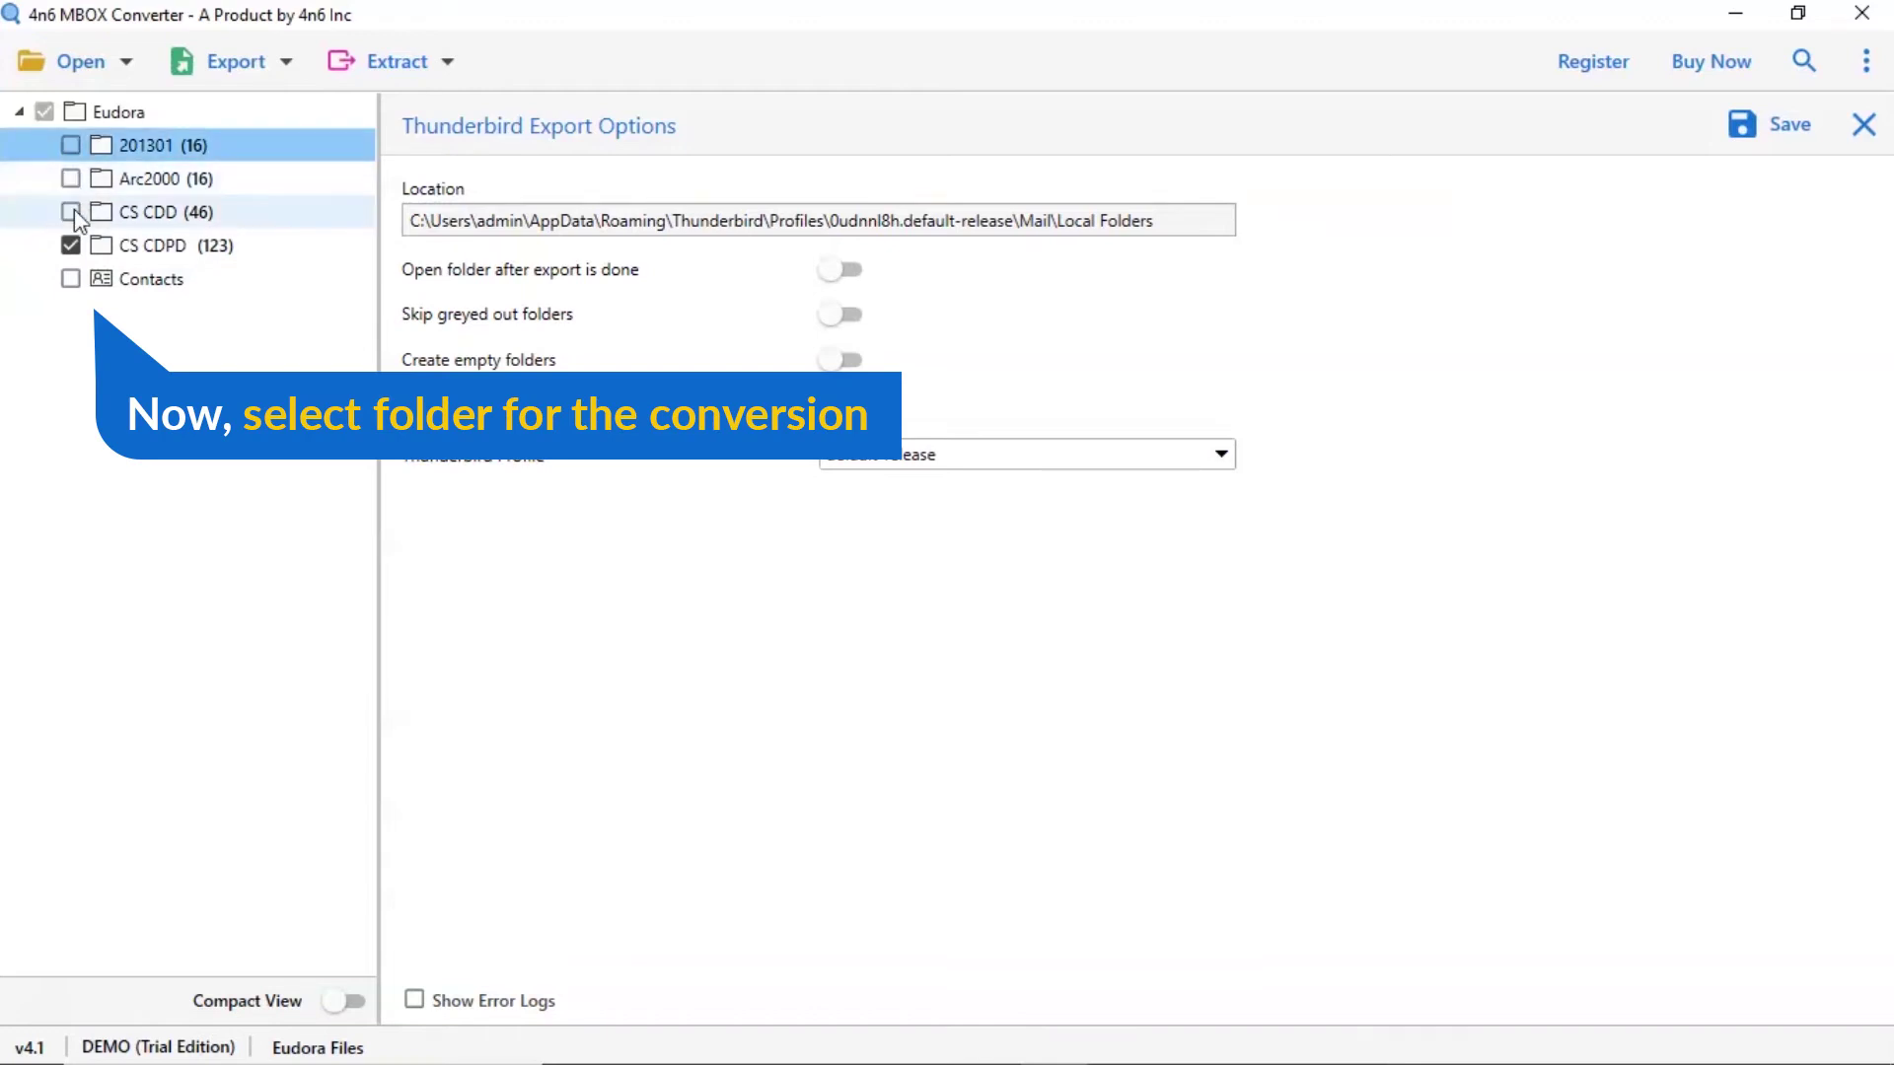
{"action": "left_click", "coordinate": [71, 212]}
{"action": "left_click", "coordinate": [70, 179]}
{"action": "left_click", "coordinate": [70, 146]}
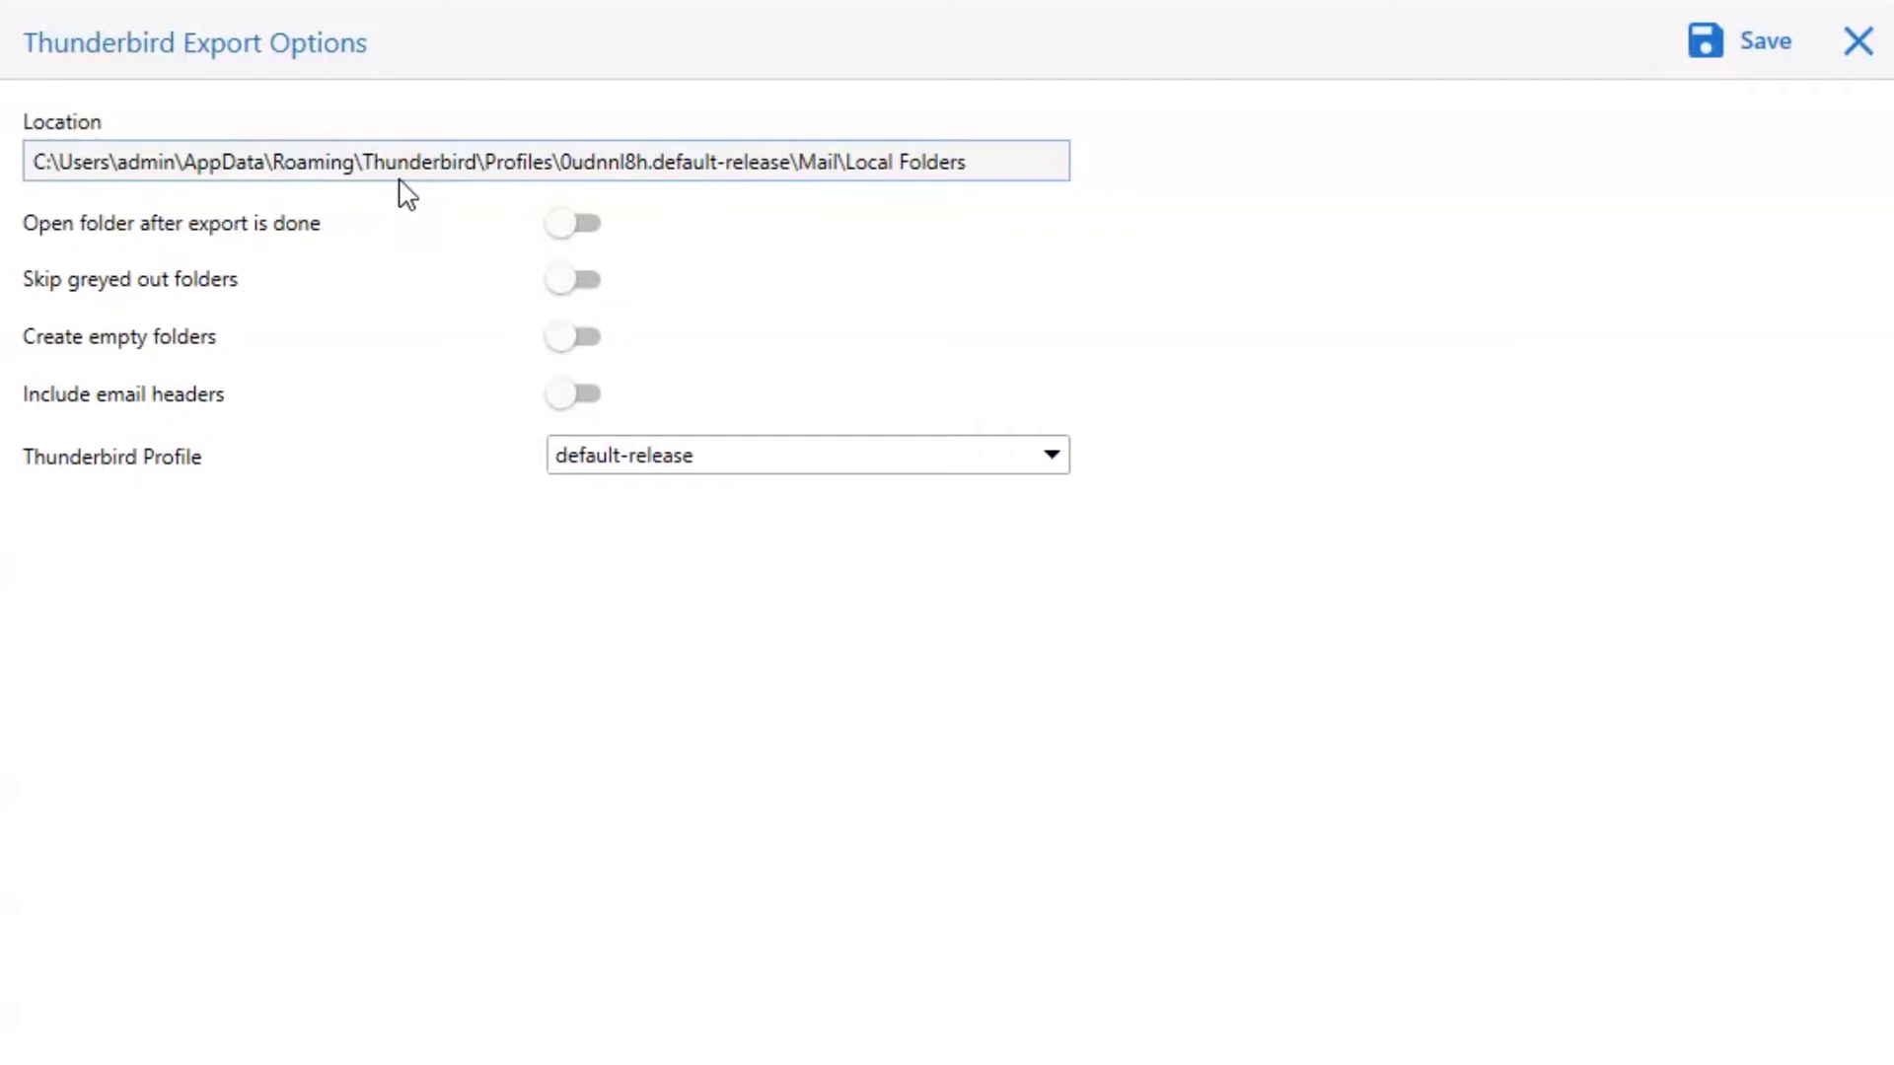
{"action": "left_click", "coordinate": [558, 225]}
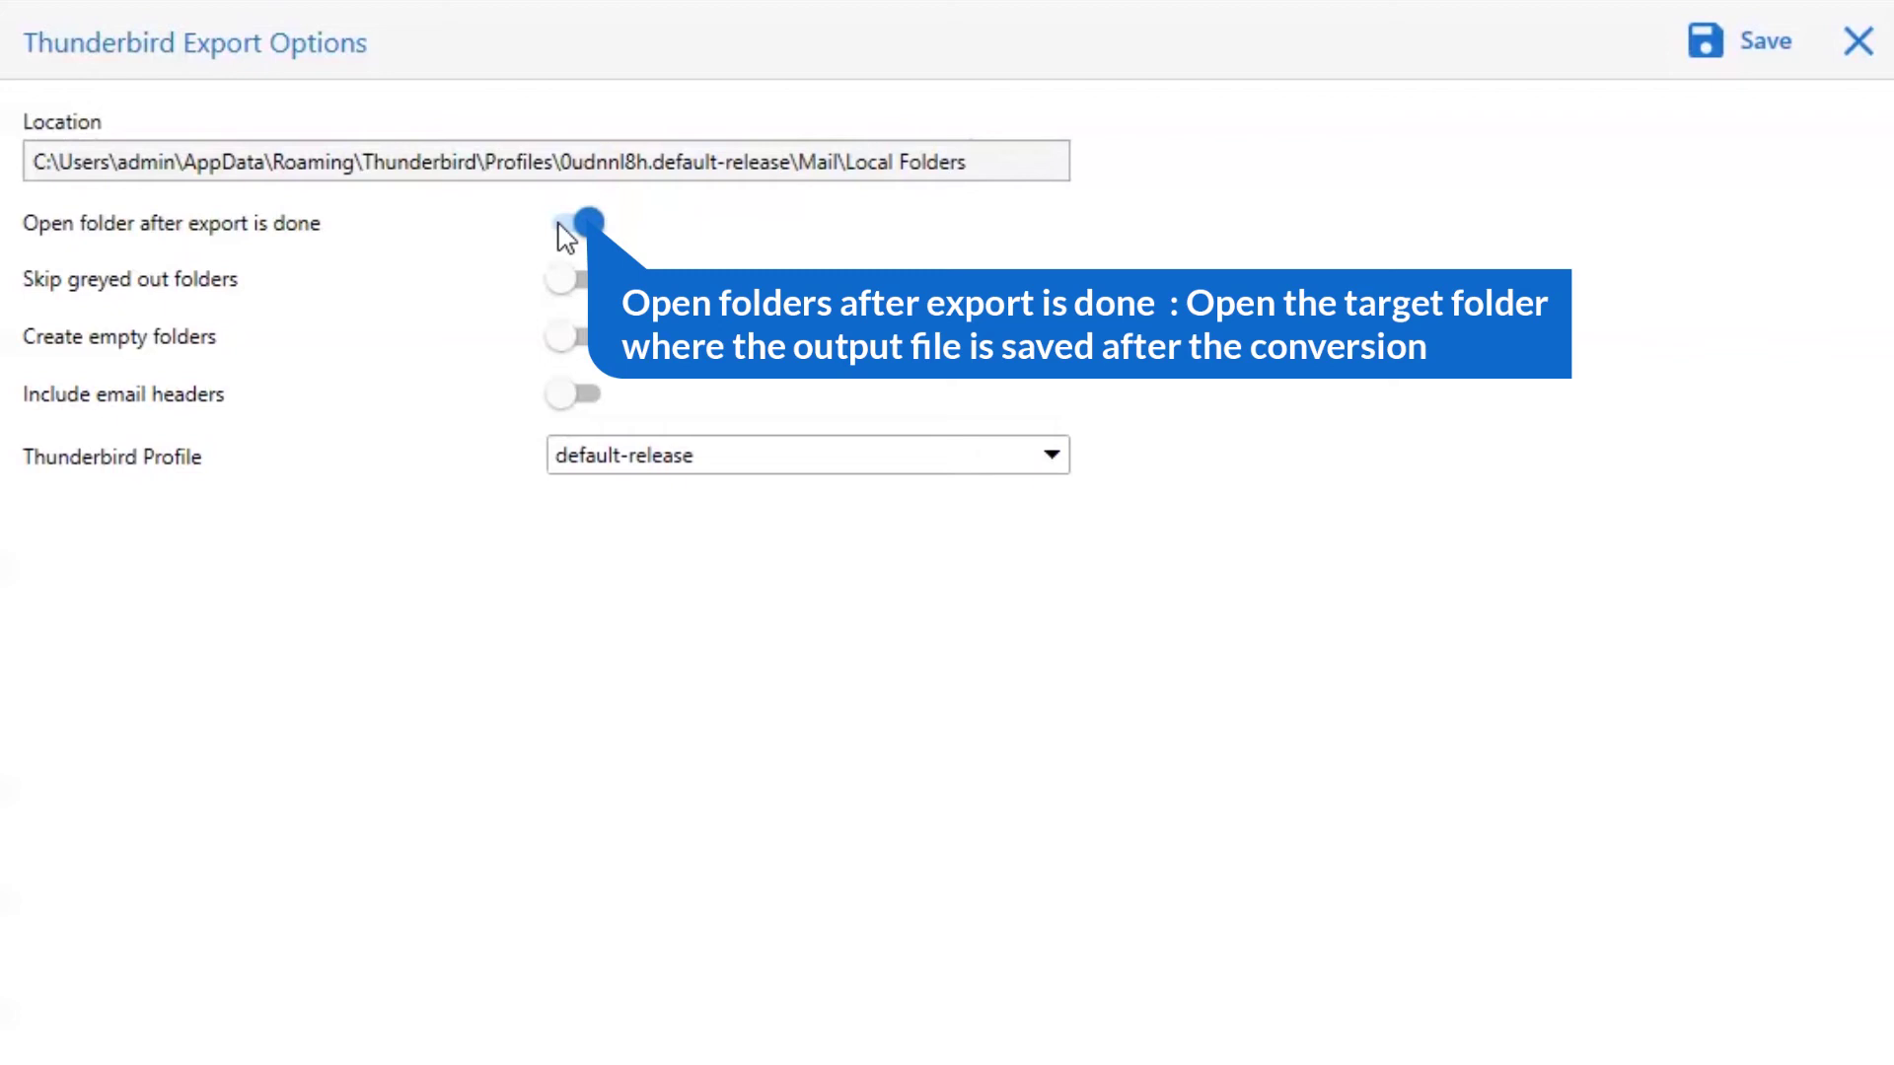
{"action": "left_click", "coordinate": [559, 225]}
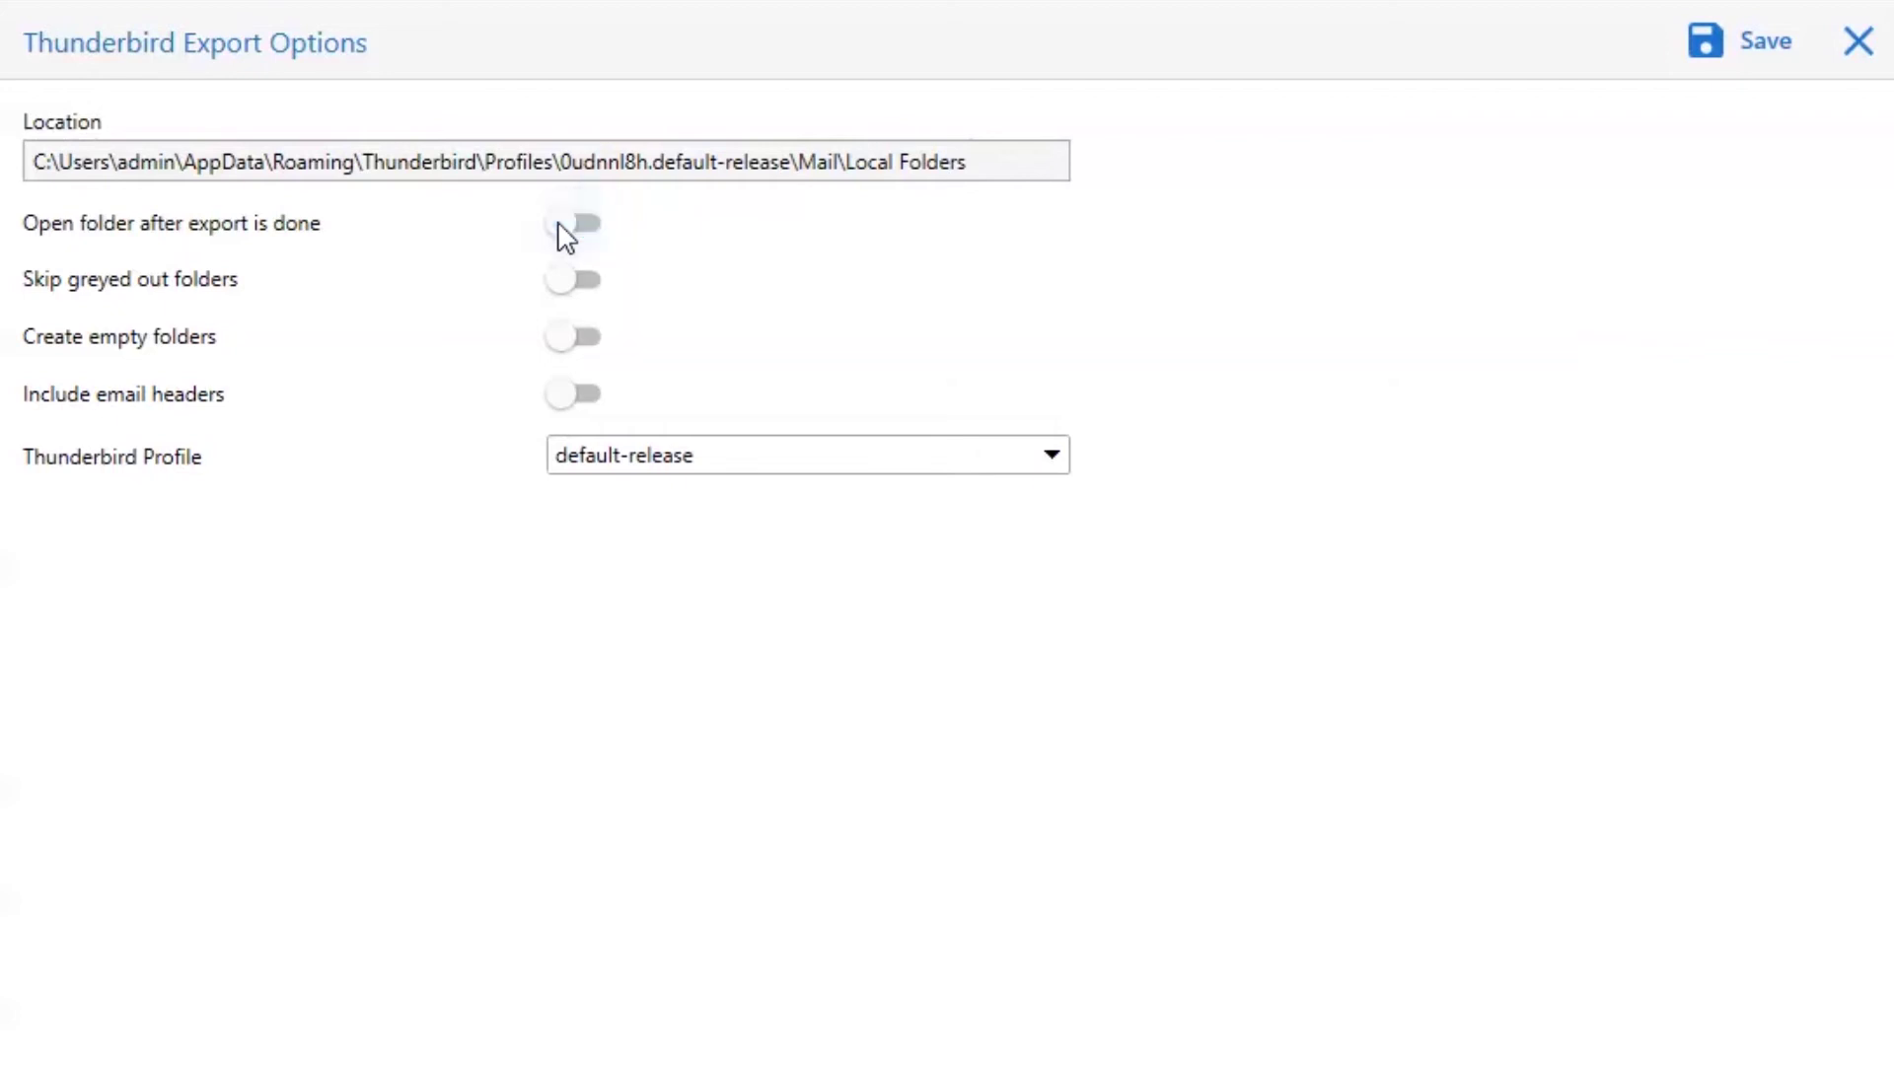
{"action": "left_click", "coordinate": [569, 282]}
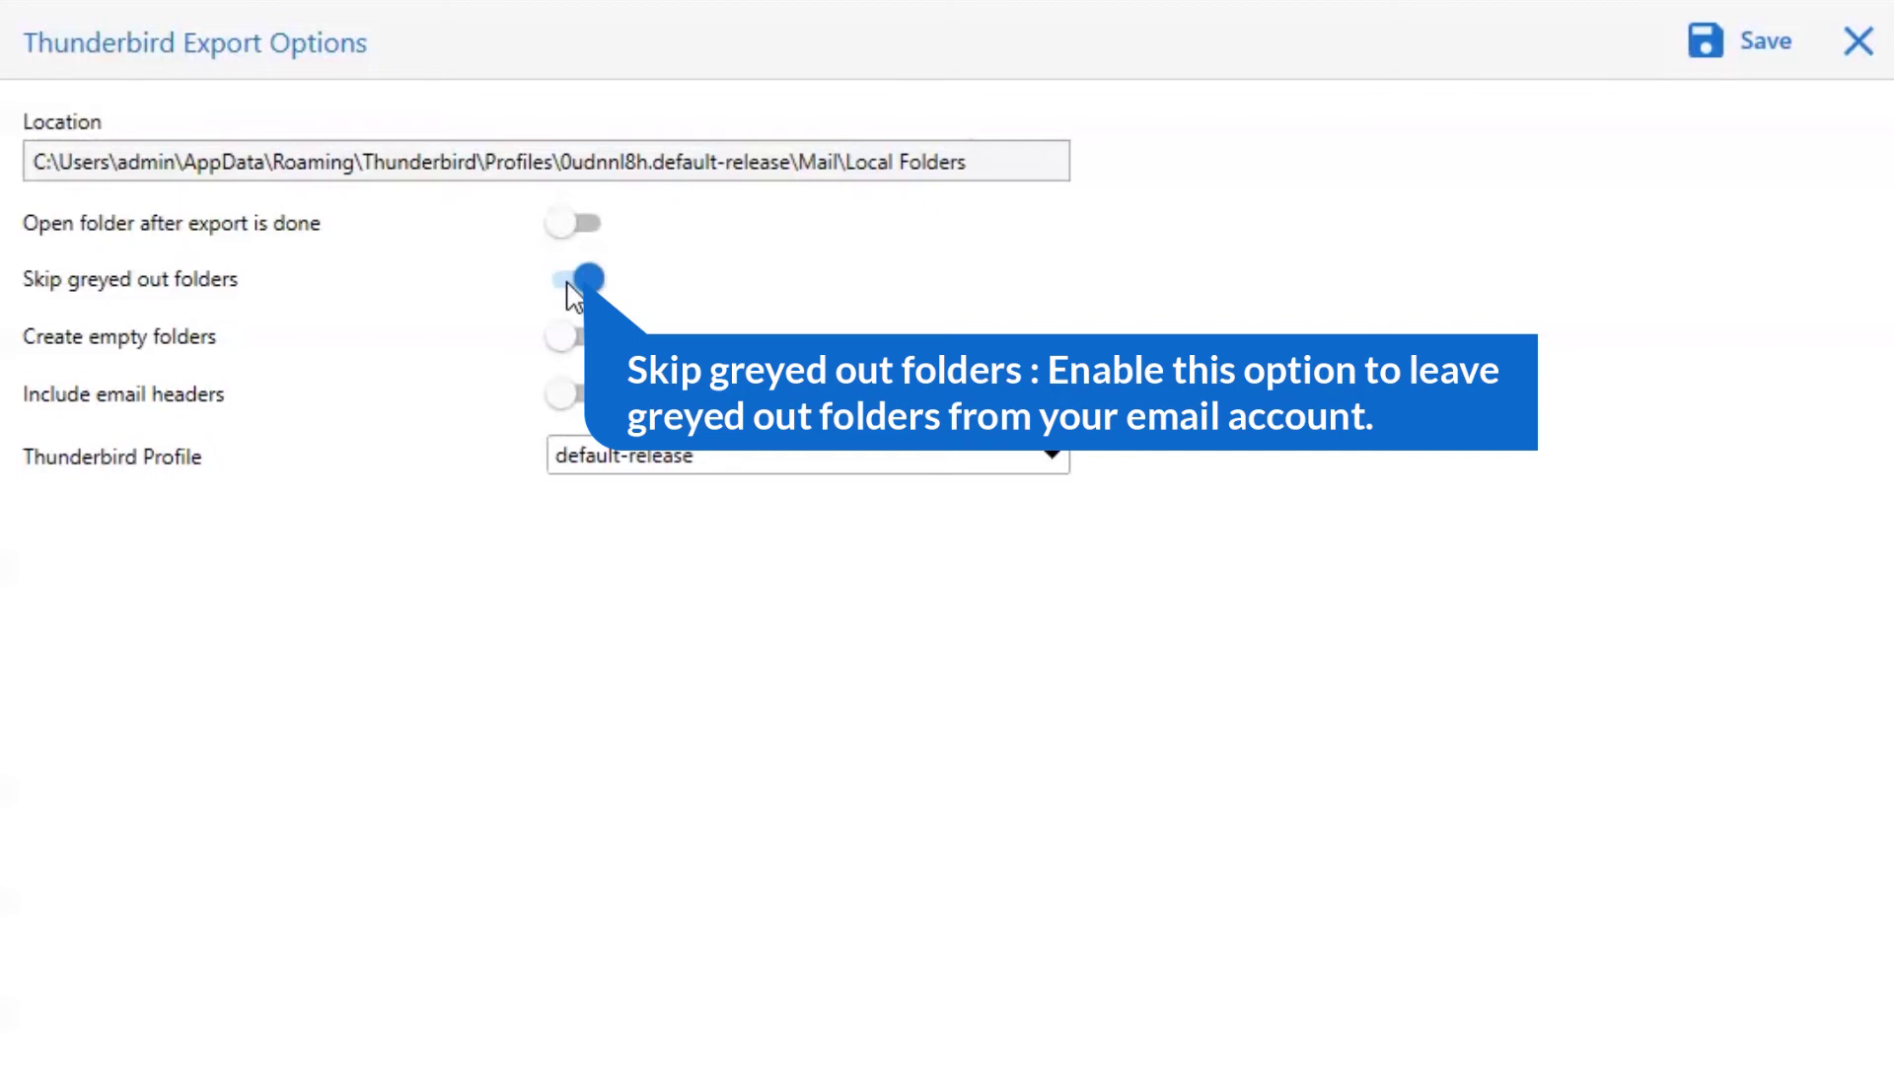
{"action": "left_click", "coordinate": [568, 284]}
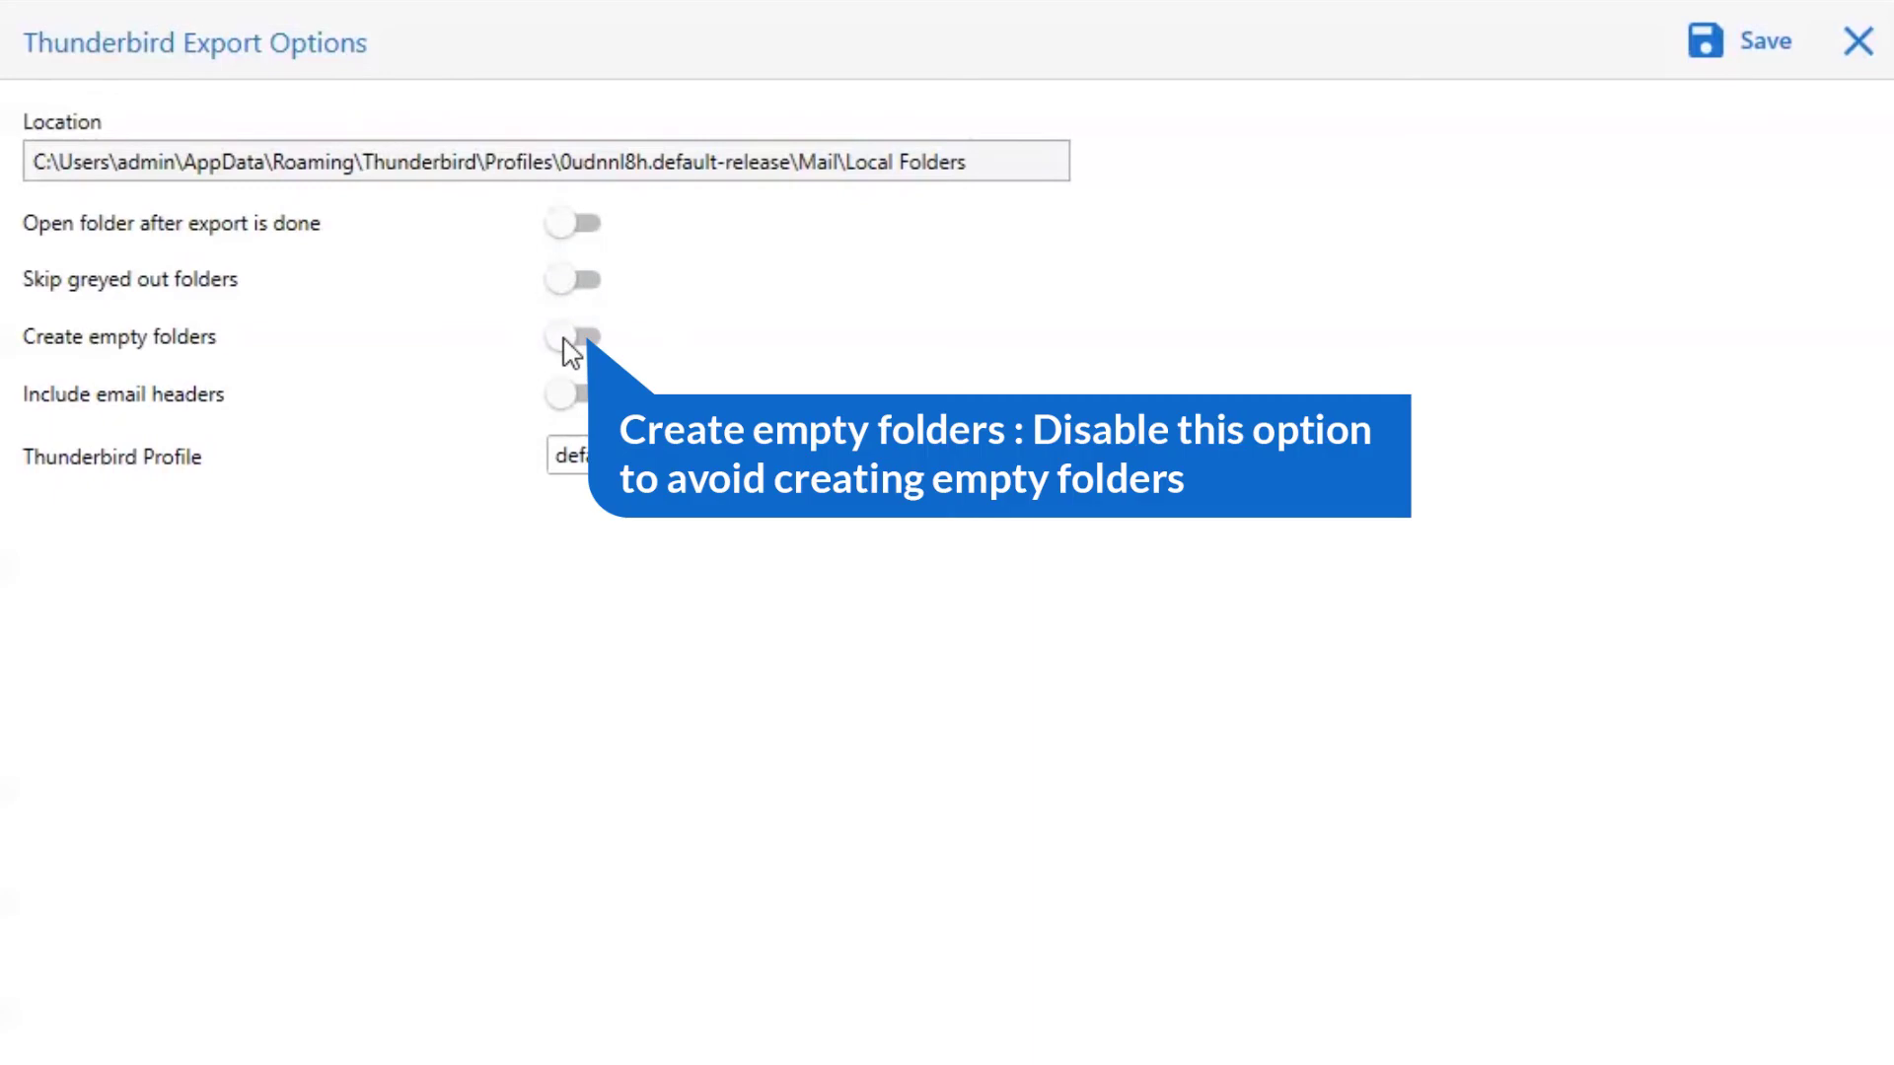
{"action": "left_click", "coordinate": [572, 337]}
{"action": "left_click", "coordinate": [568, 339]}
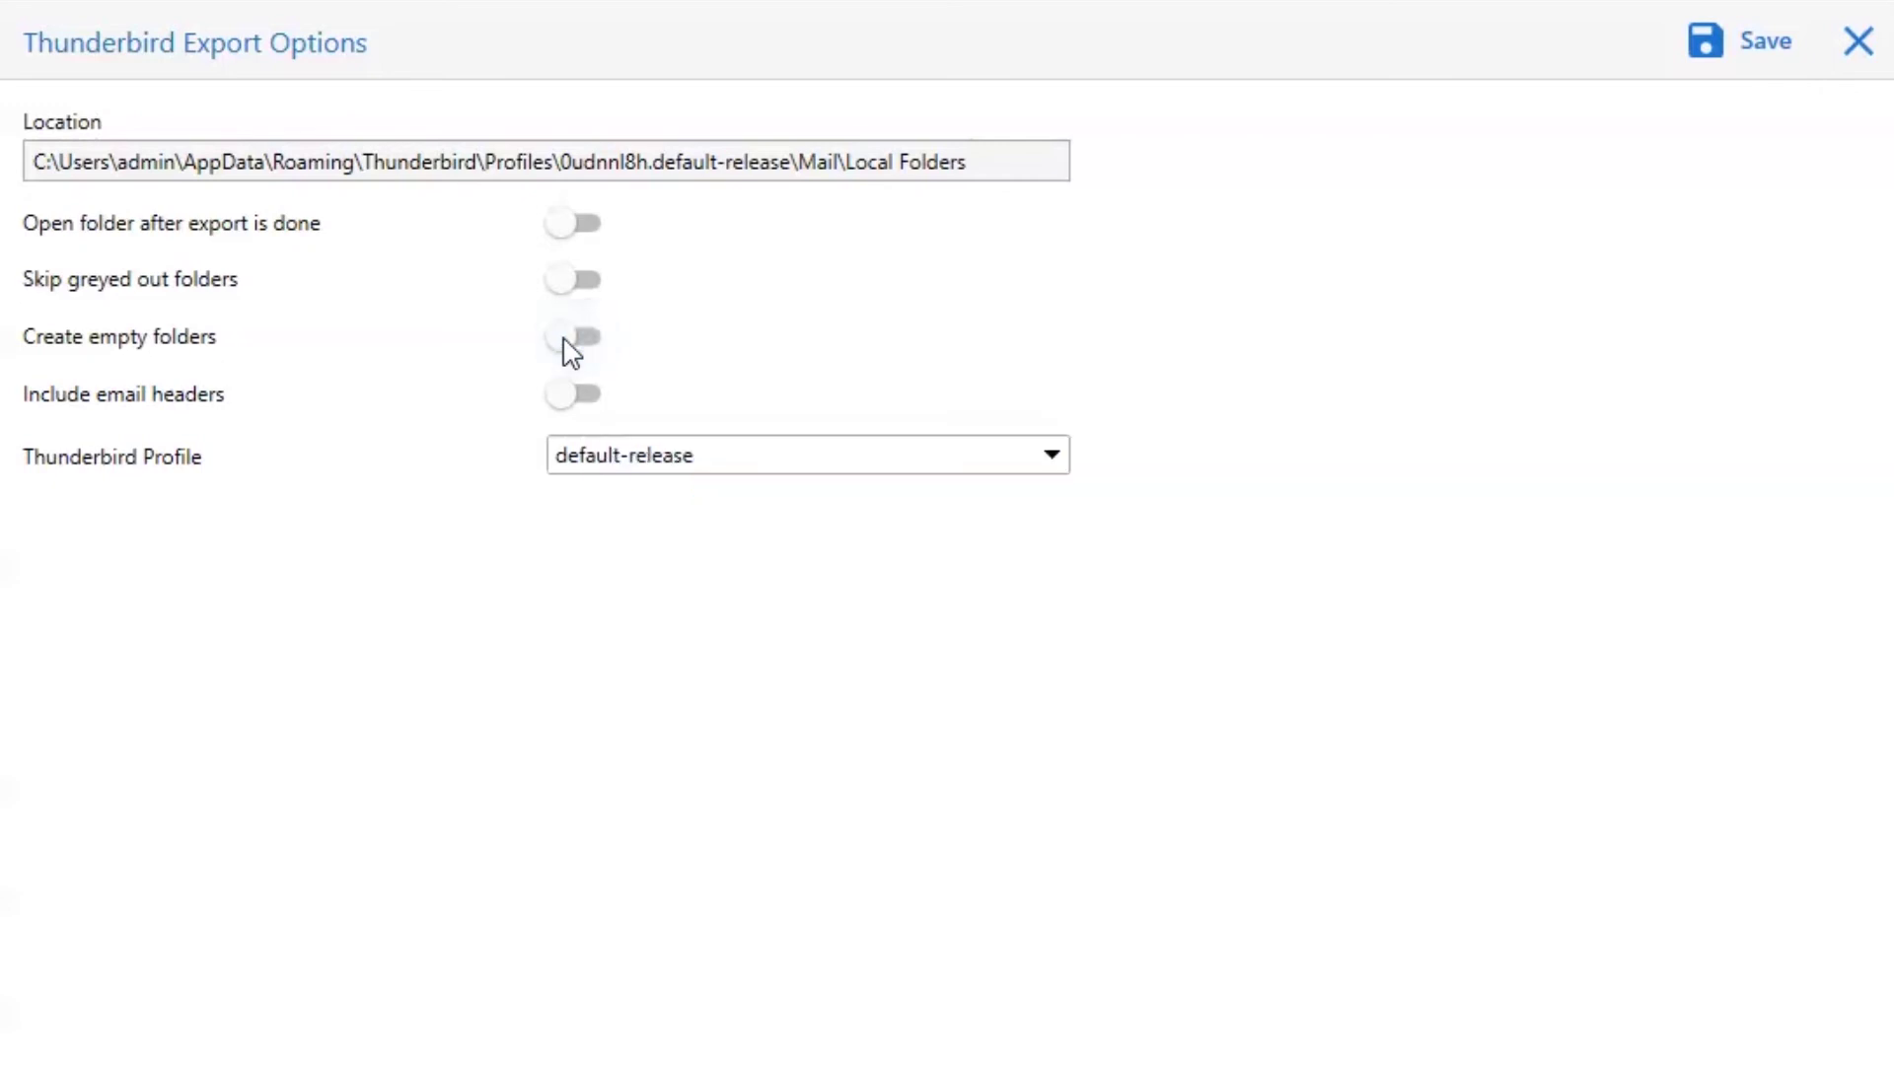
{"action": "left_click", "coordinate": [562, 399]}
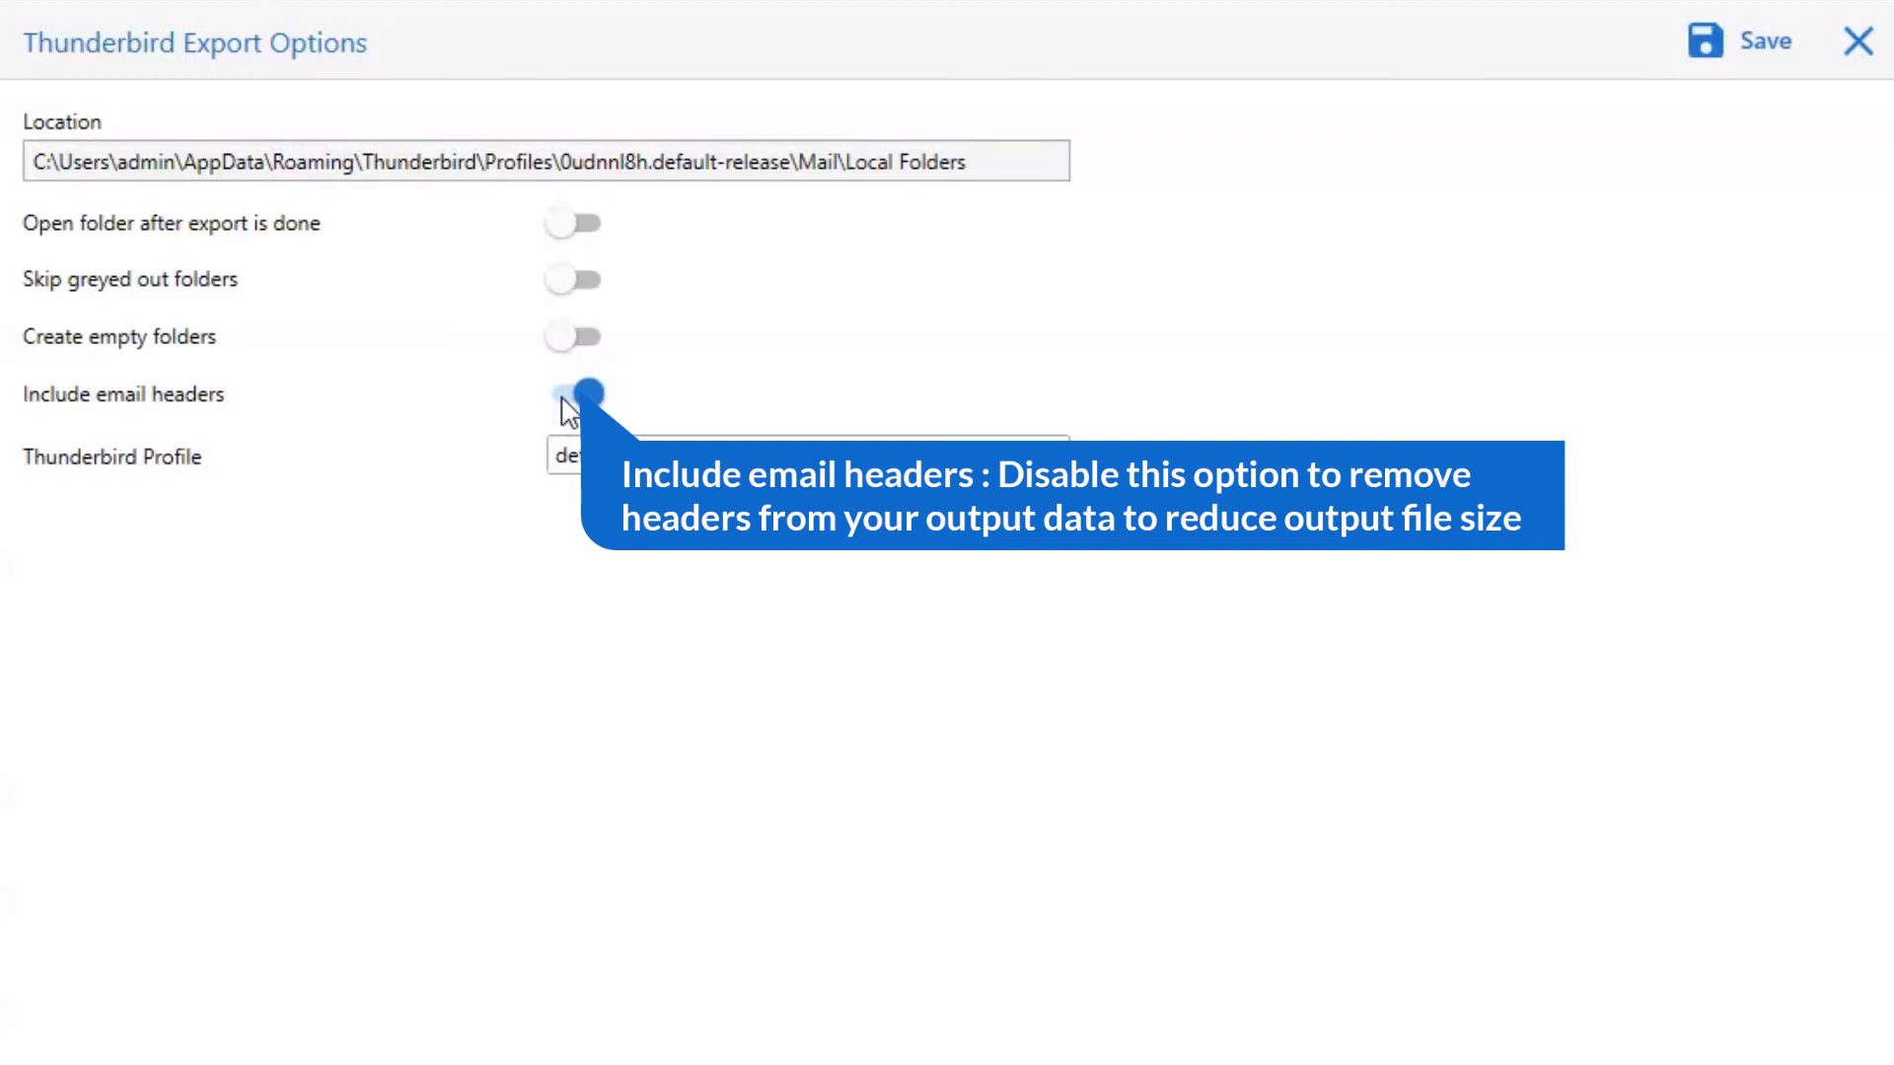
{"action": "left_click", "coordinate": [562, 400]}
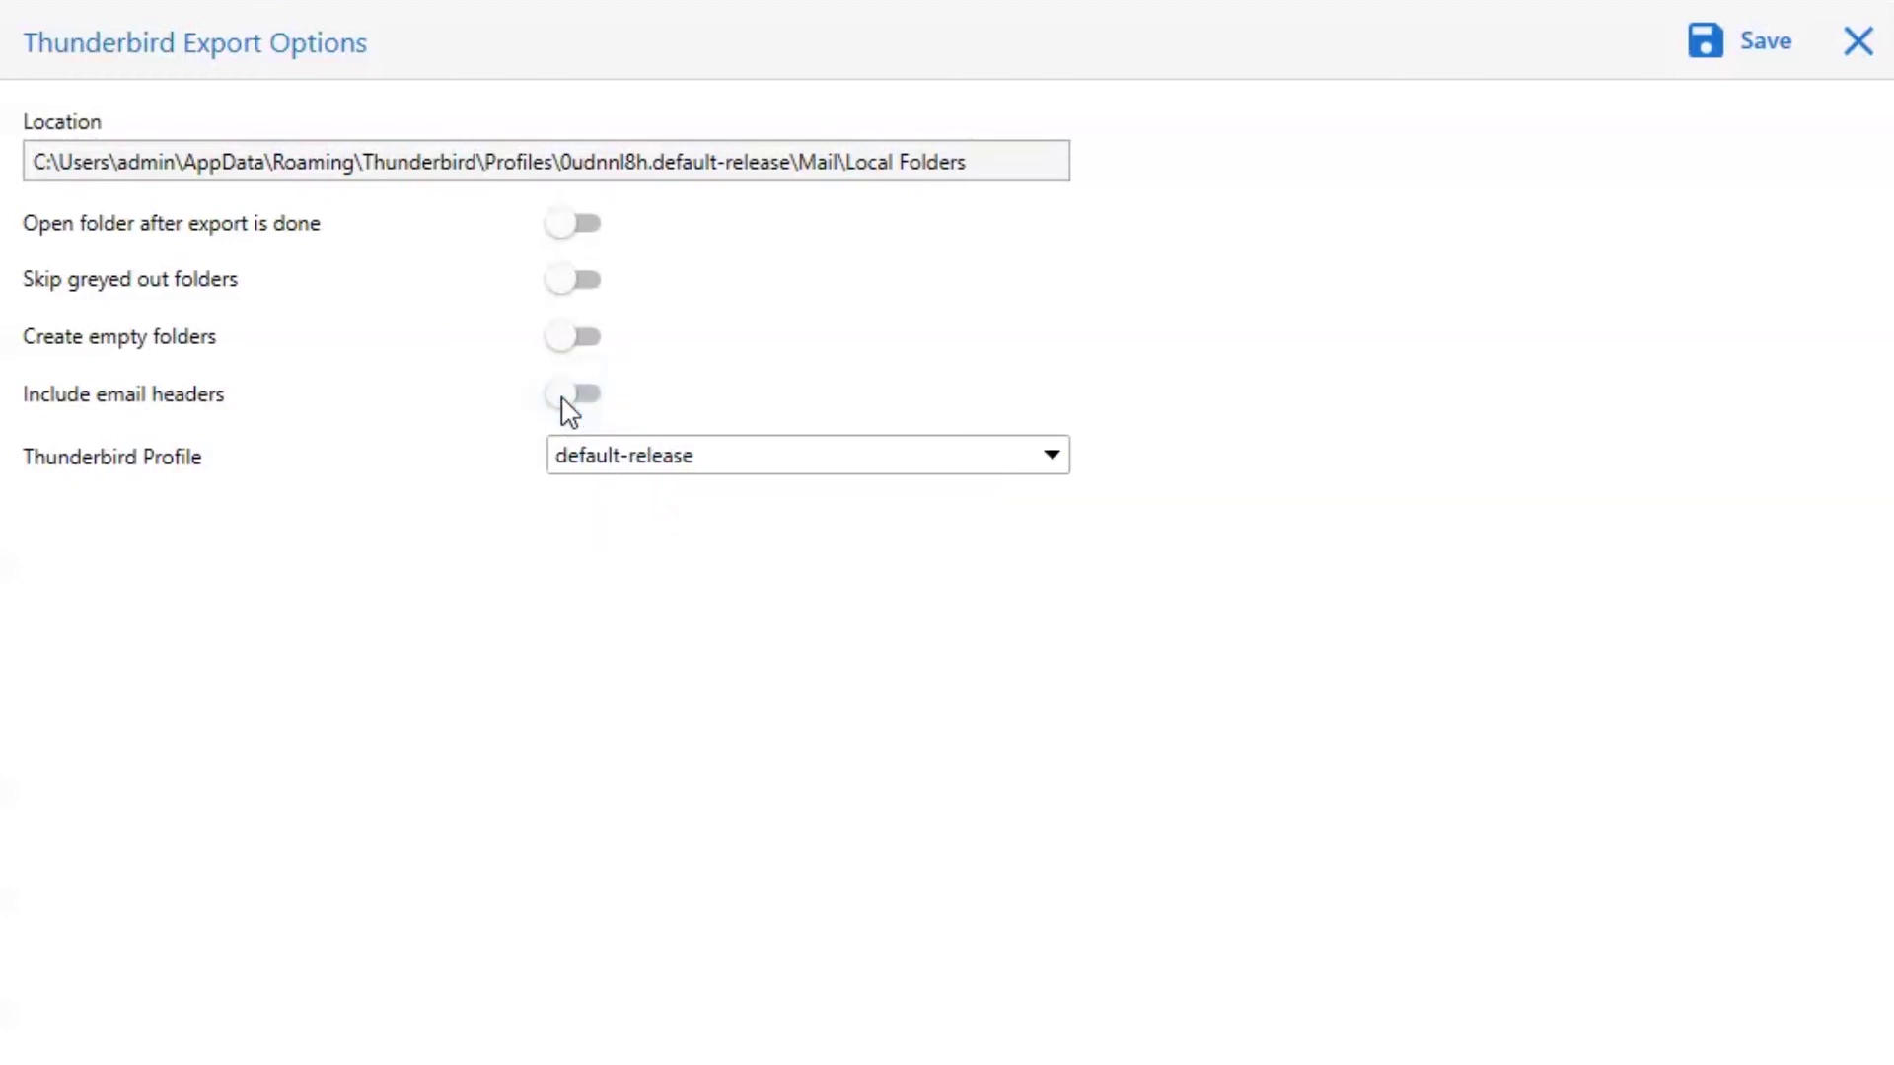
{"action": "left_click", "coordinate": [1054, 456]}
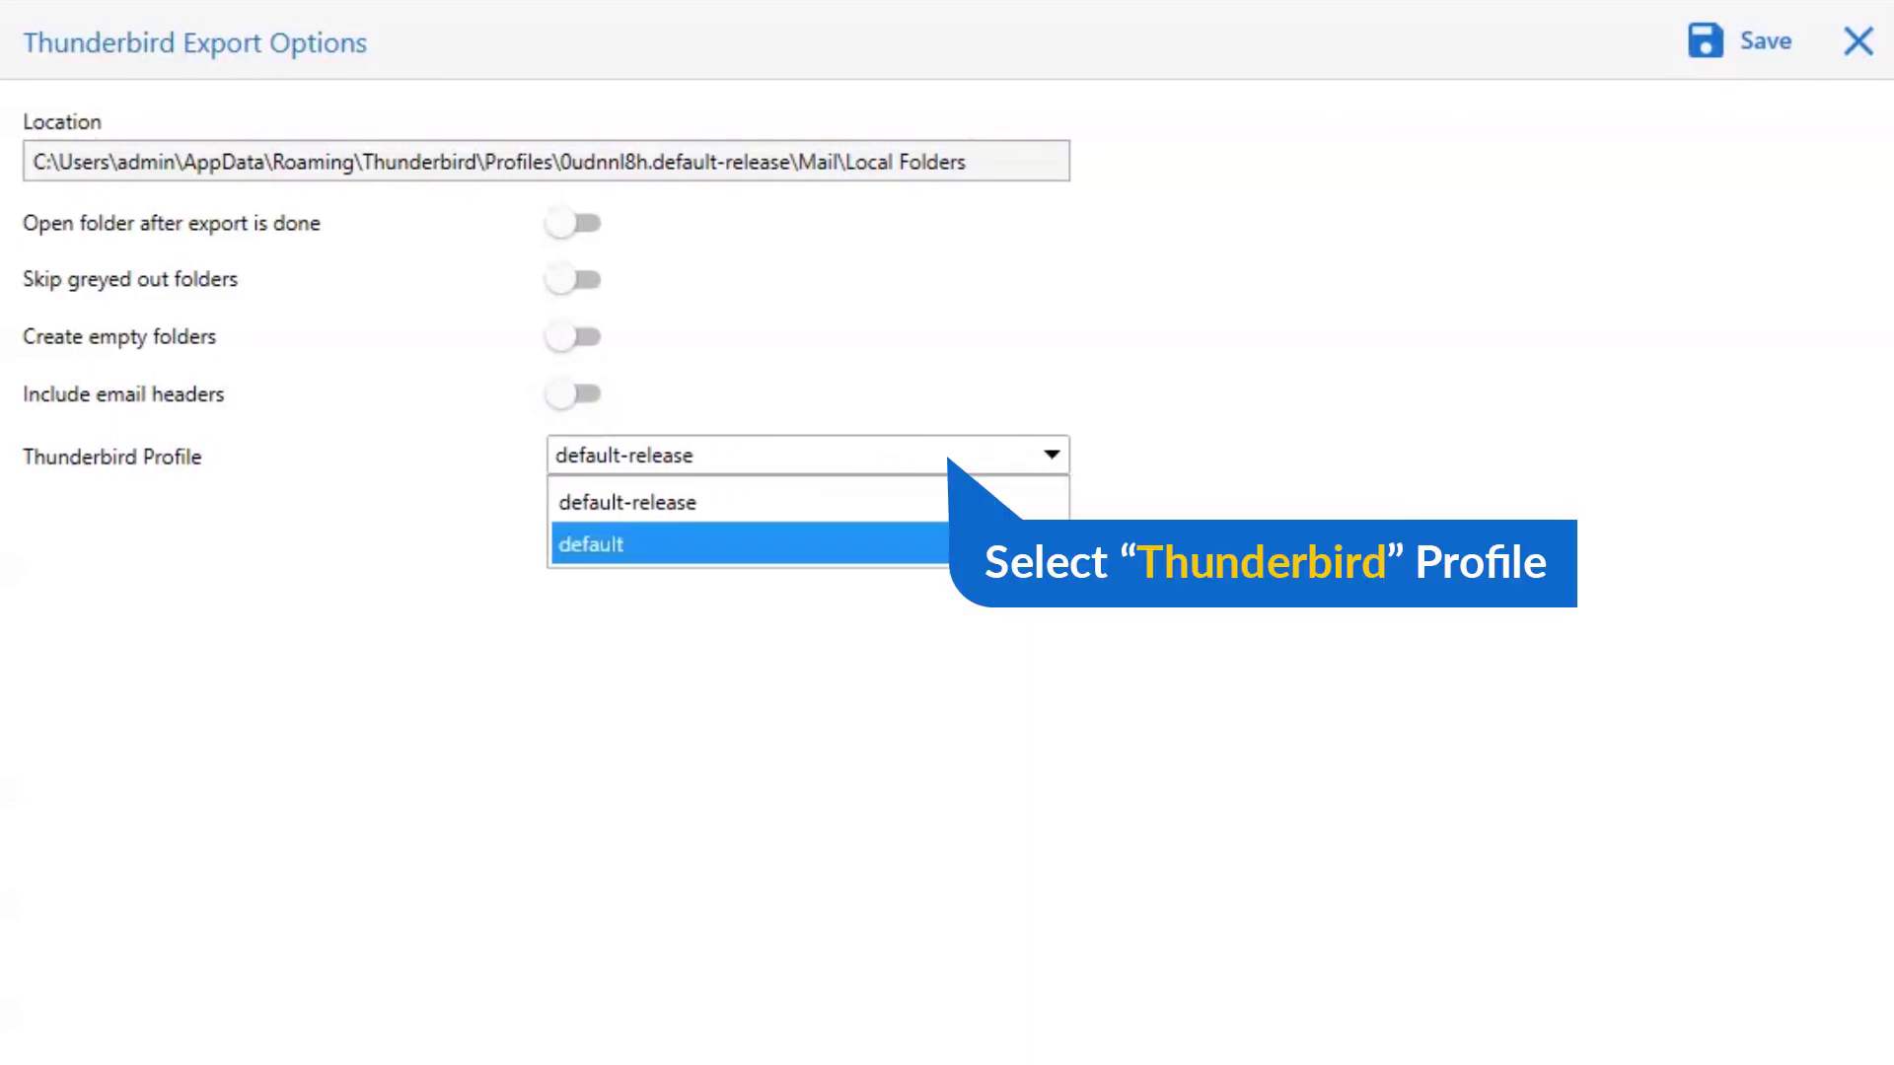
{"action": "left_click", "coordinate": [1049, 461]}
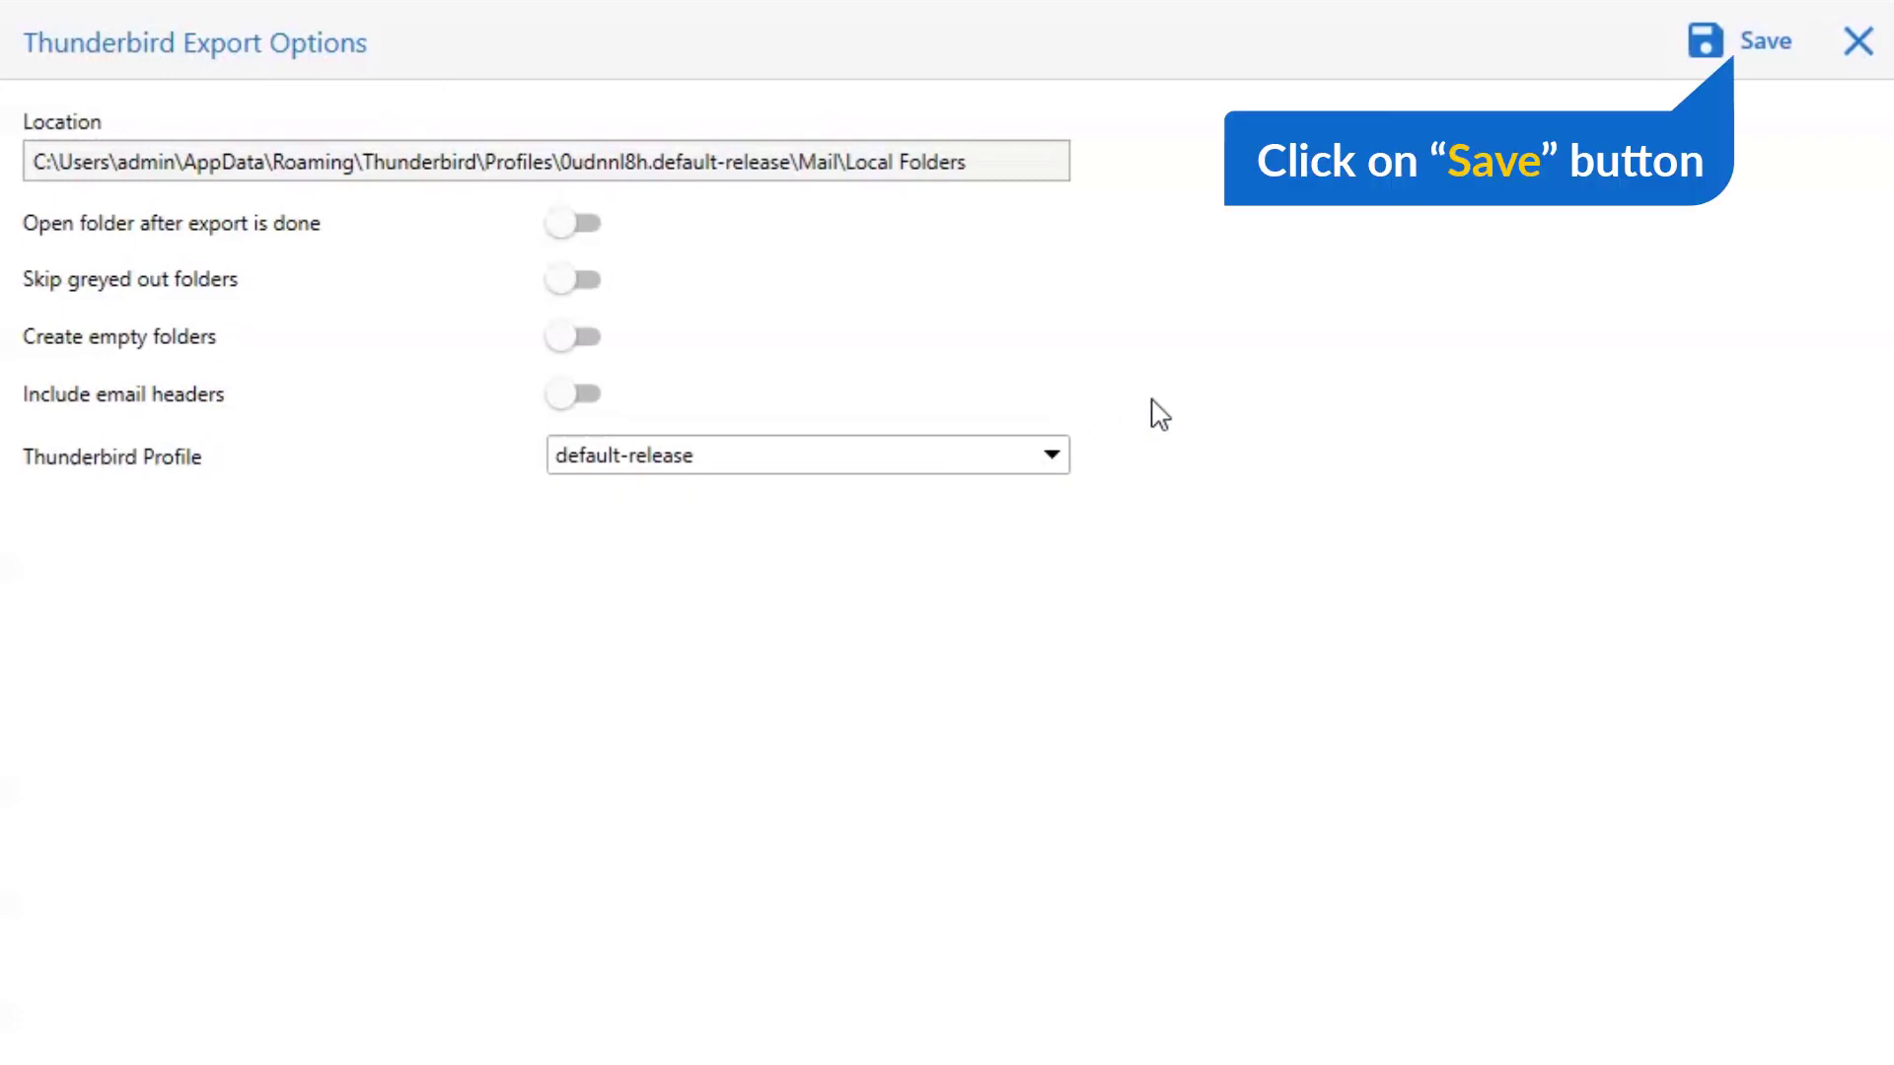
Save the export into Thunderbird and dismiss the Demo Edition notice
{"action": "left_click", "coordinate": [1755, 41]}
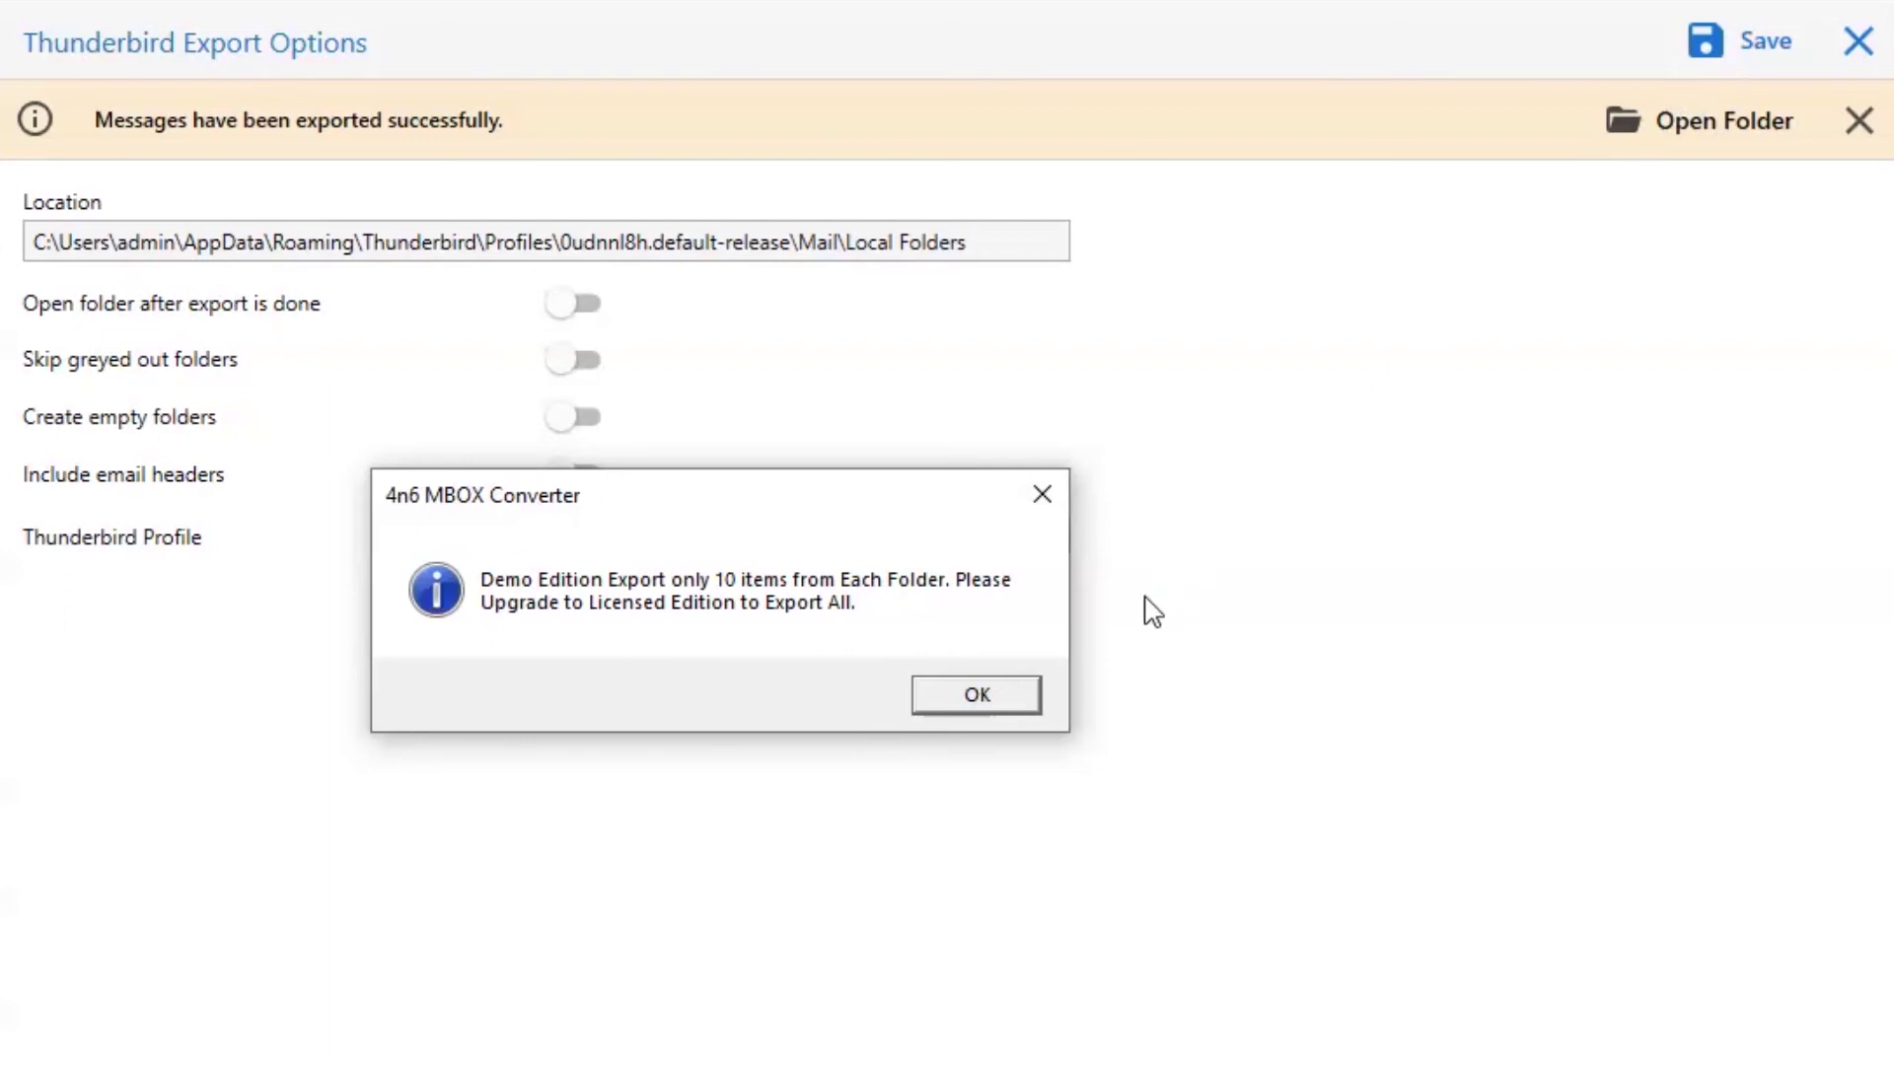
{"action": "left_click", "coordinate": [980, 697]}
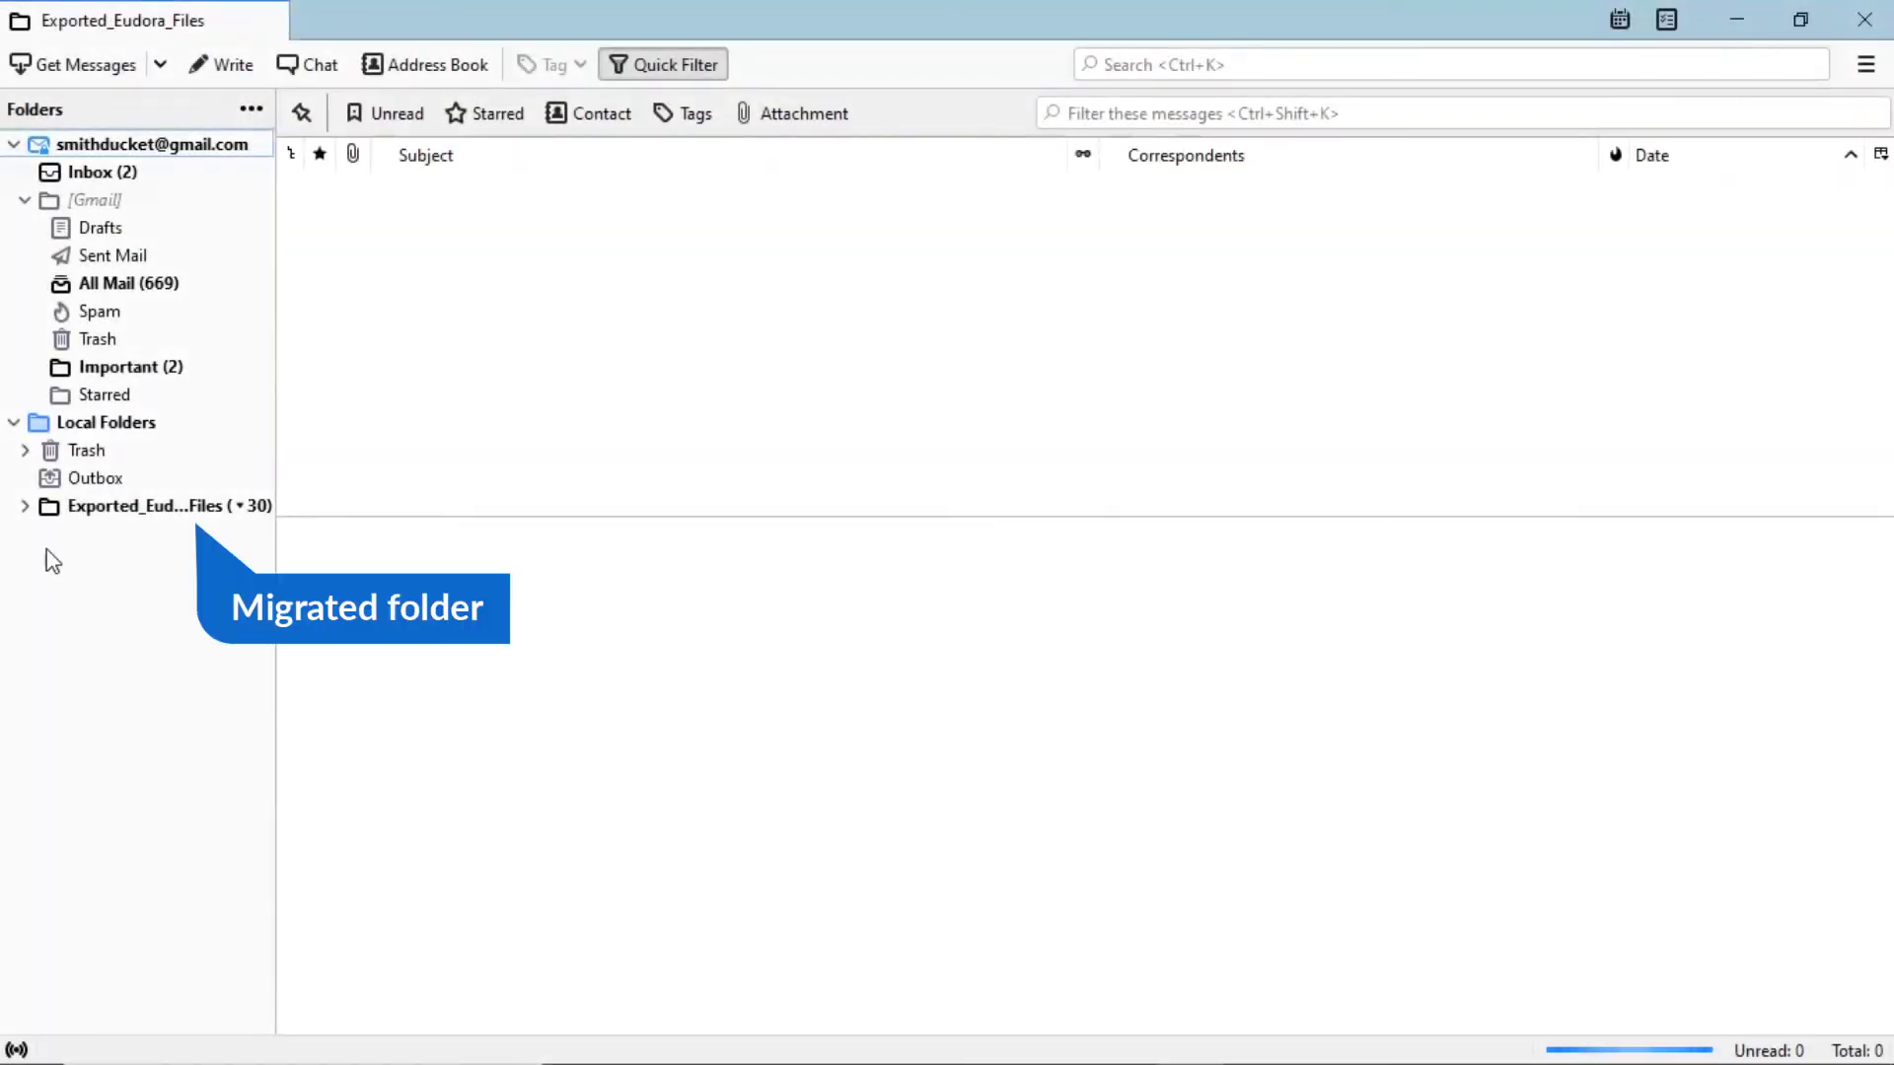
Expand Exported_Eudora_Files and view the migrated 201301 and Arc2000 mailboxes
{"action": "left_click", "coordinate": [25, 507]}
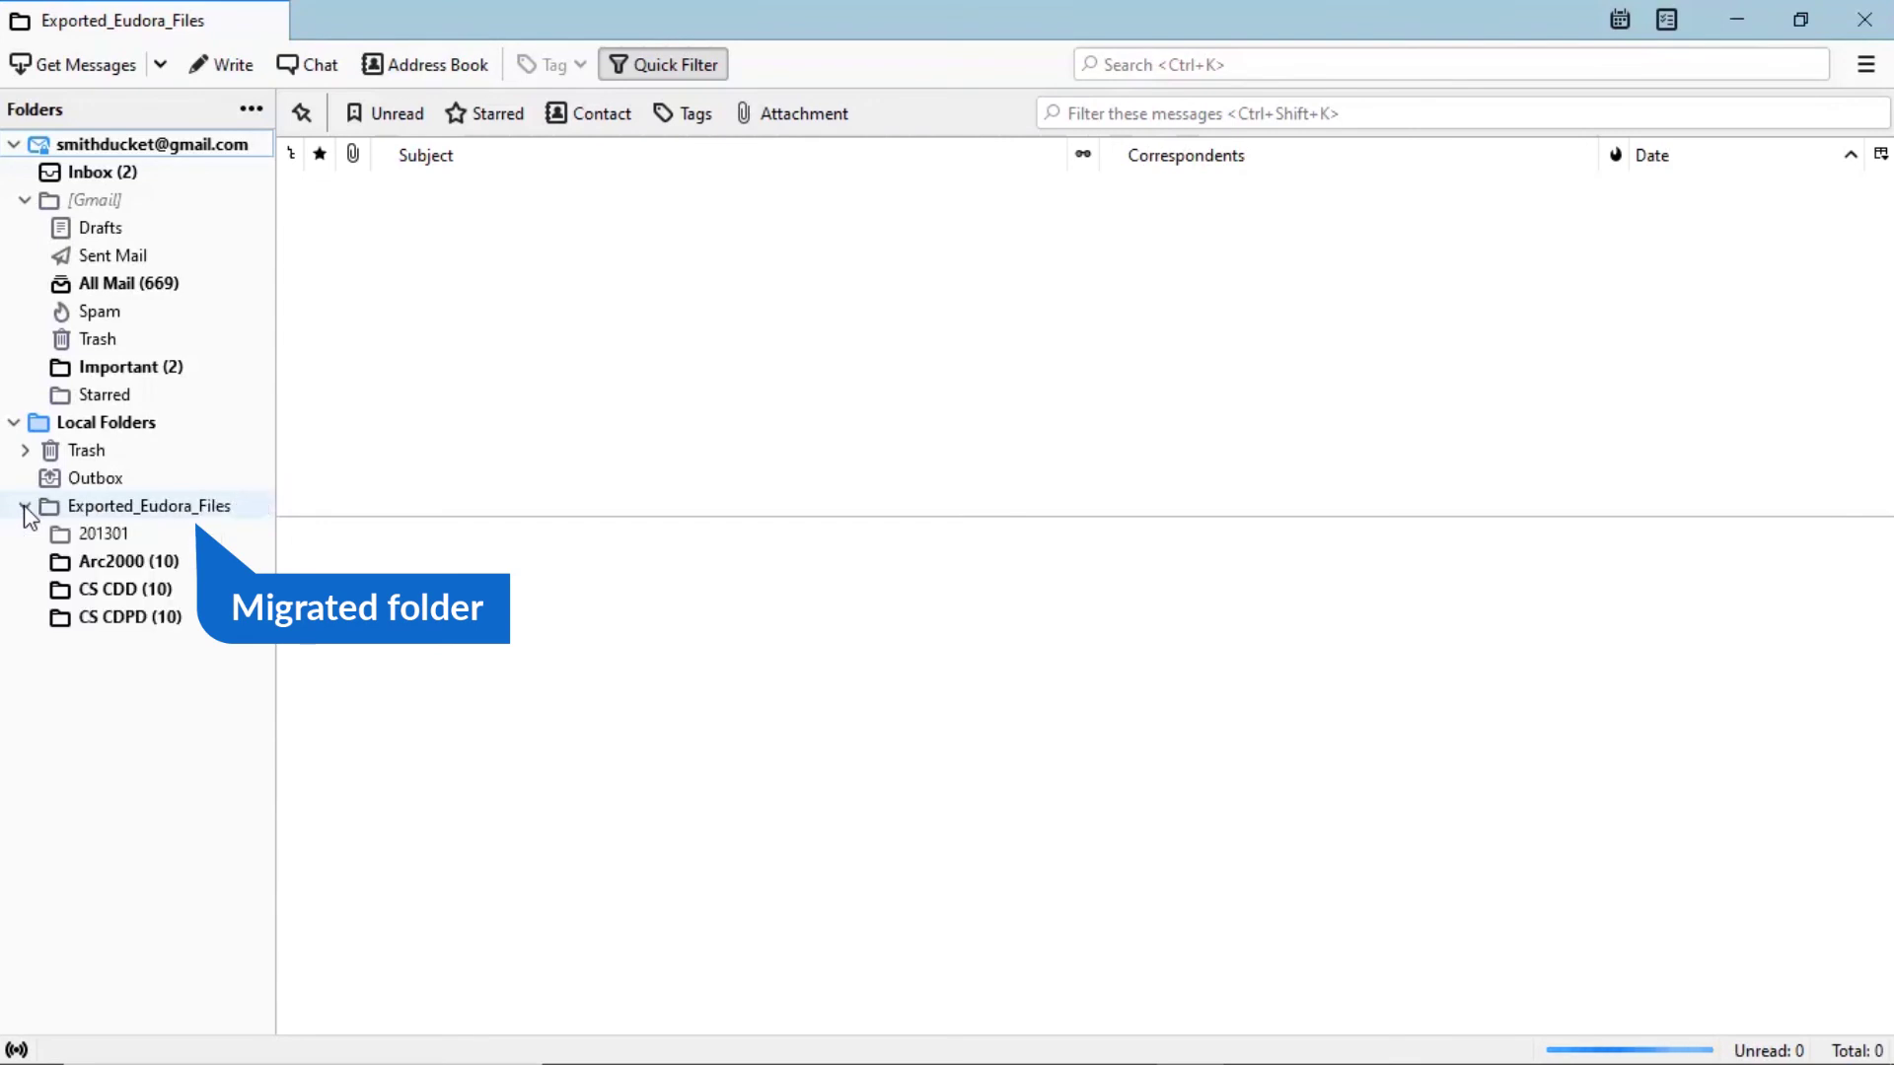
{"action": "left_click", "coordinate": [98, 532]}
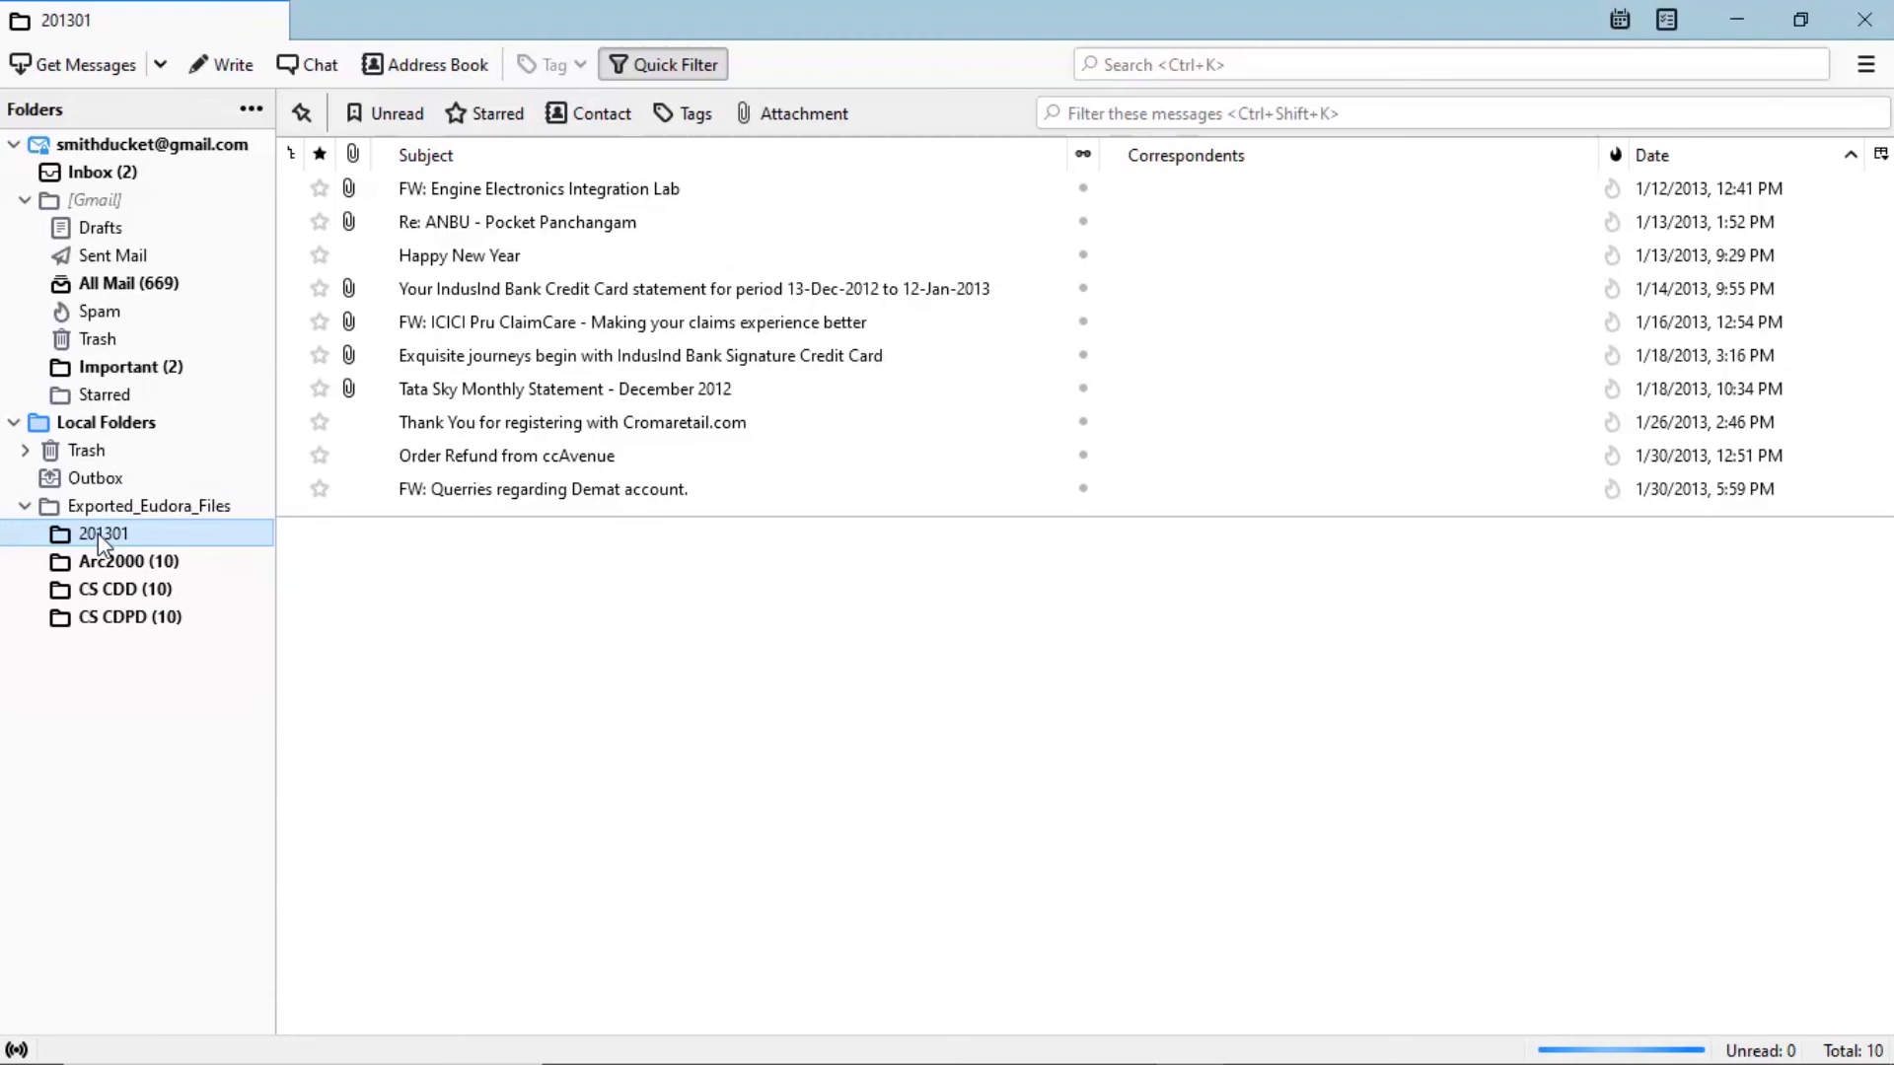
{"action": "left_click", "coordinate": [128, 567]}
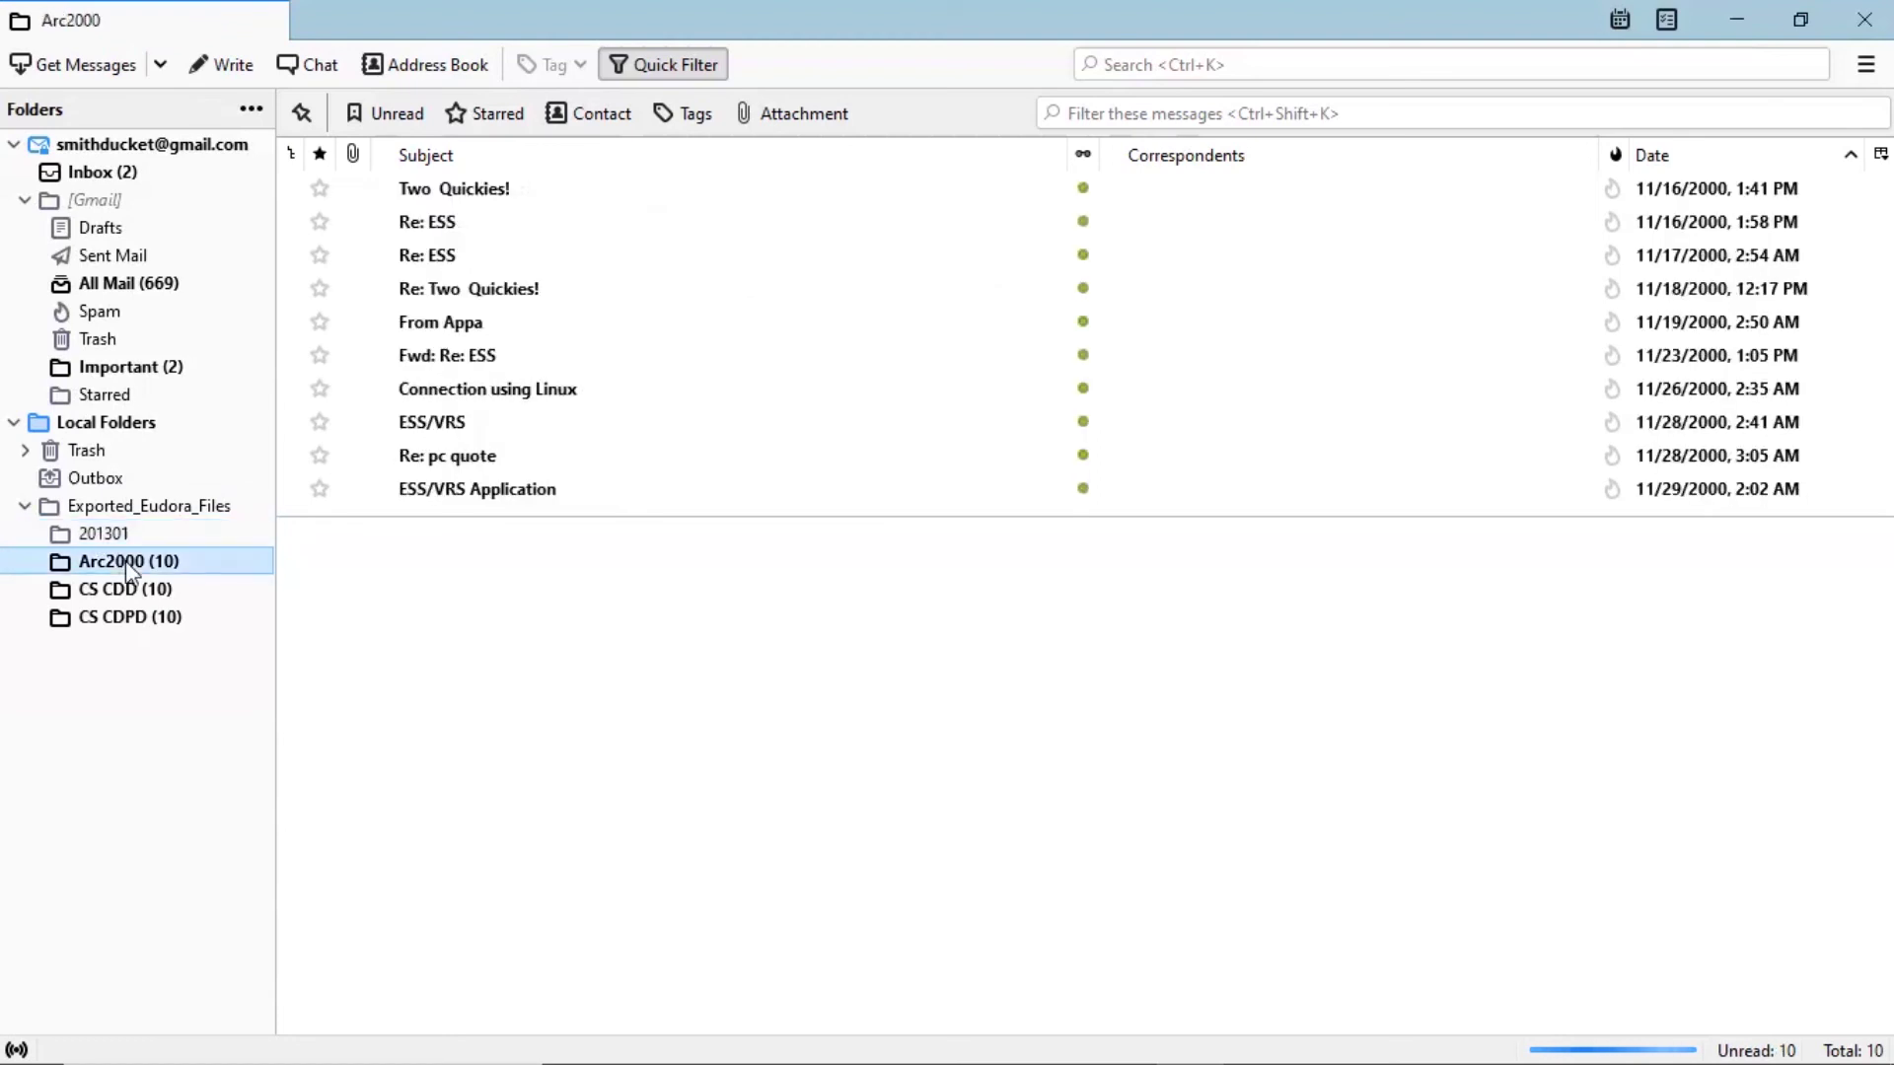